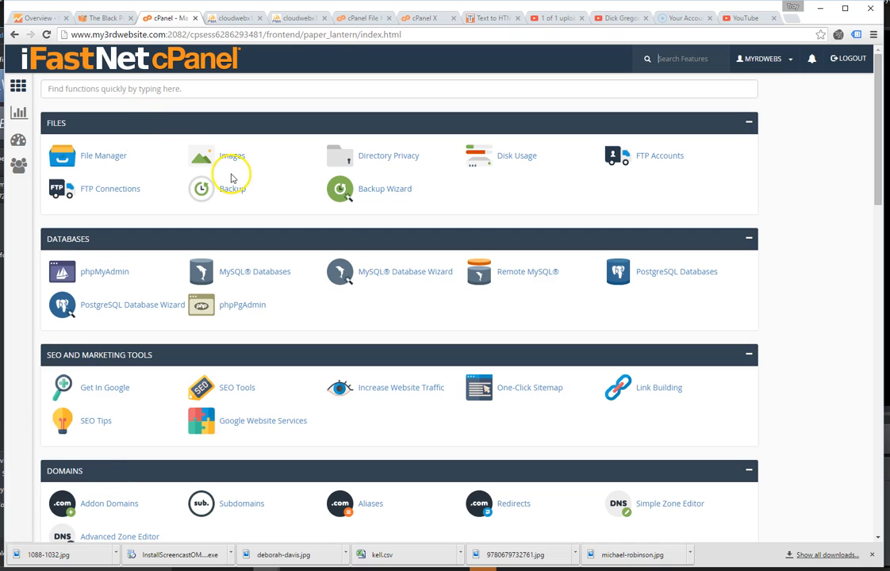
Open the Softaculous Apps Installer from cPanel.
{"action": "scroll", "coordinate": [232, 179], "scroll_direction": "down", "scroll_amount": 15}
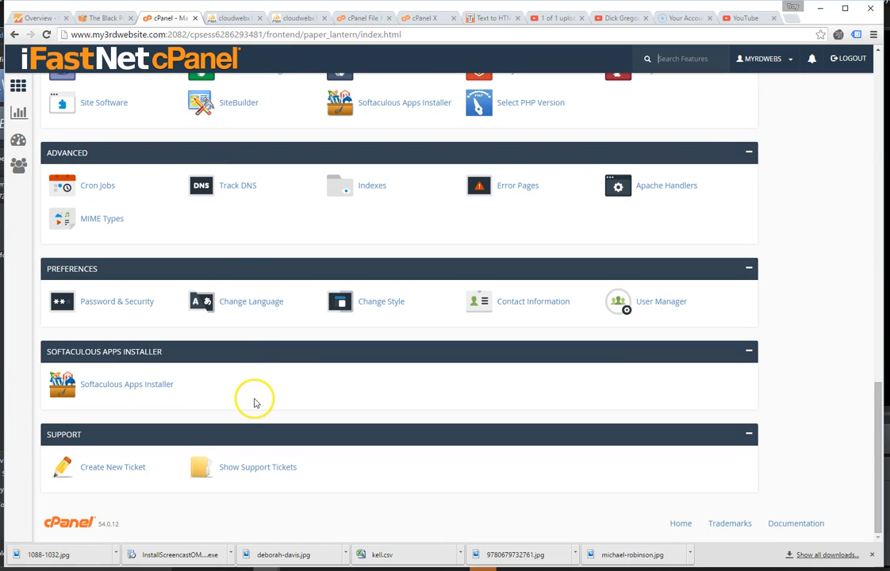
{"action": "left_click", "coordinate": [150, 388]}
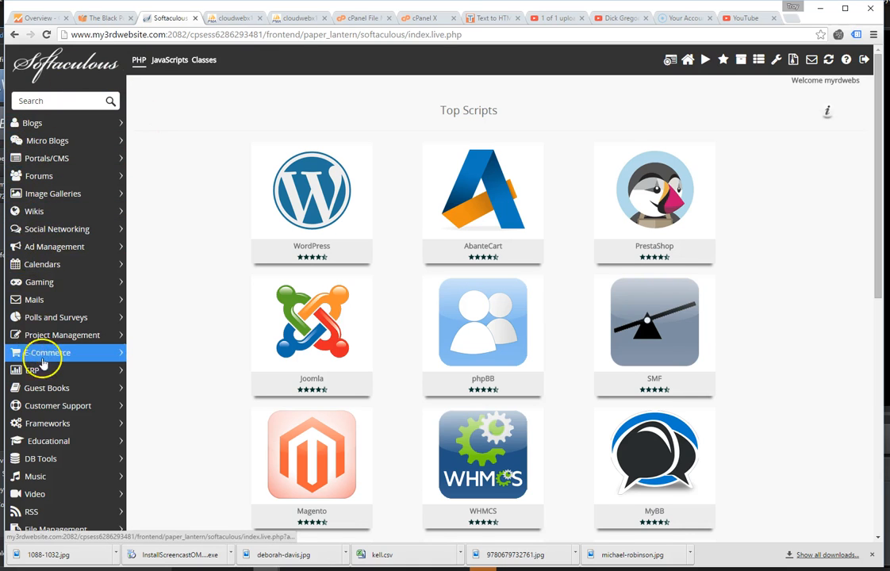
{"action": "scroll", "coordinate": [44, 368], "scroll_direction": "down", "scroll_amount": 2}
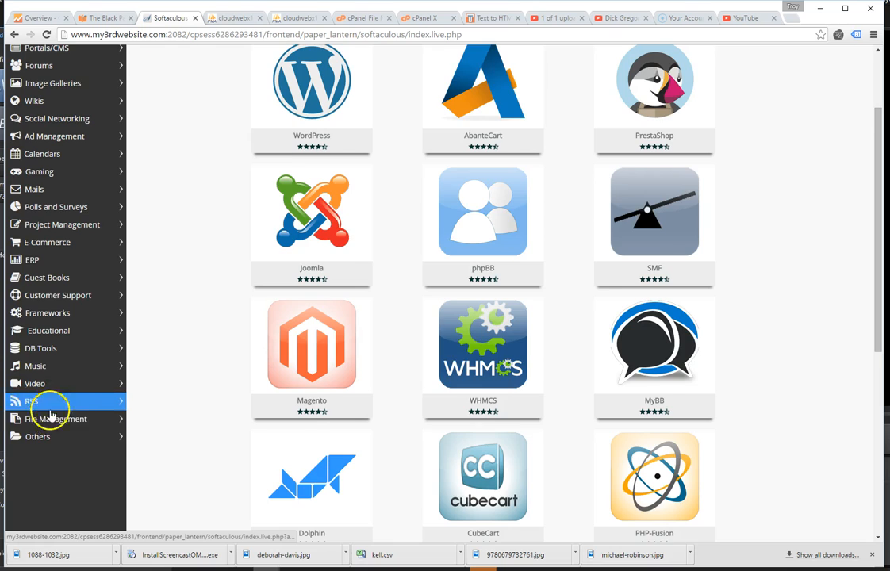
{"action": "scroll", "coordinate": [52, 421], "scroll_direction": "up", "scroll_amount": 2}
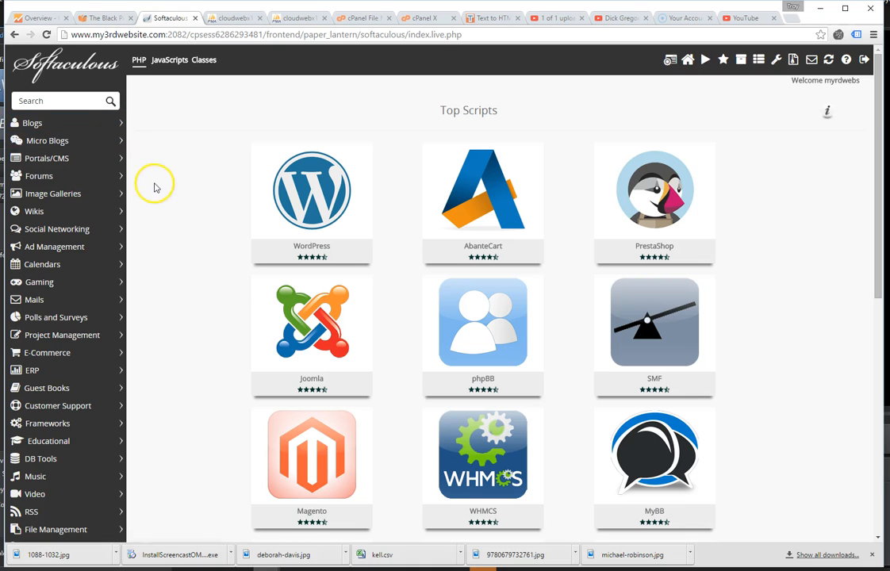
Go to the Blogs category and open WordPress 4.4.2 with its install form.
{"action": "mouse_move", "coordinate": [330, 194]}
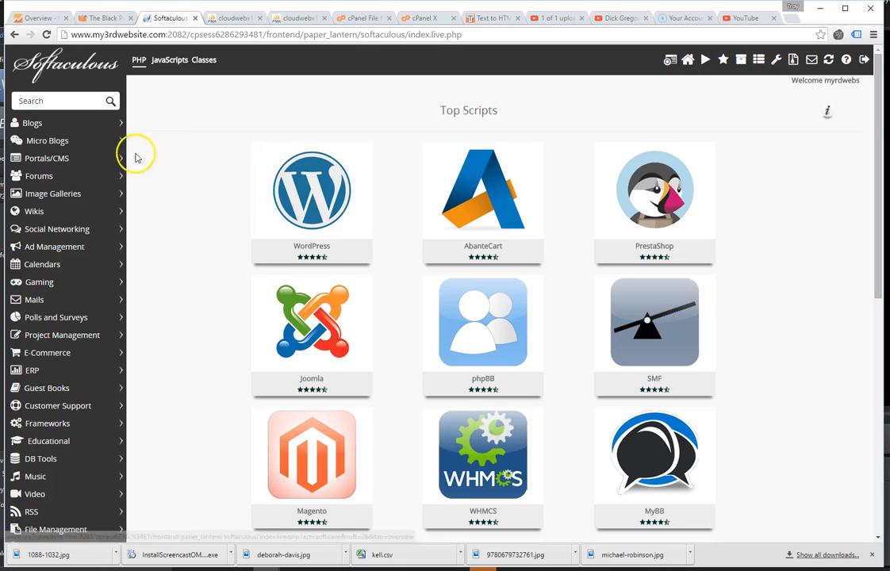
{"action": "left_click", "coordinate": [59, 141]}
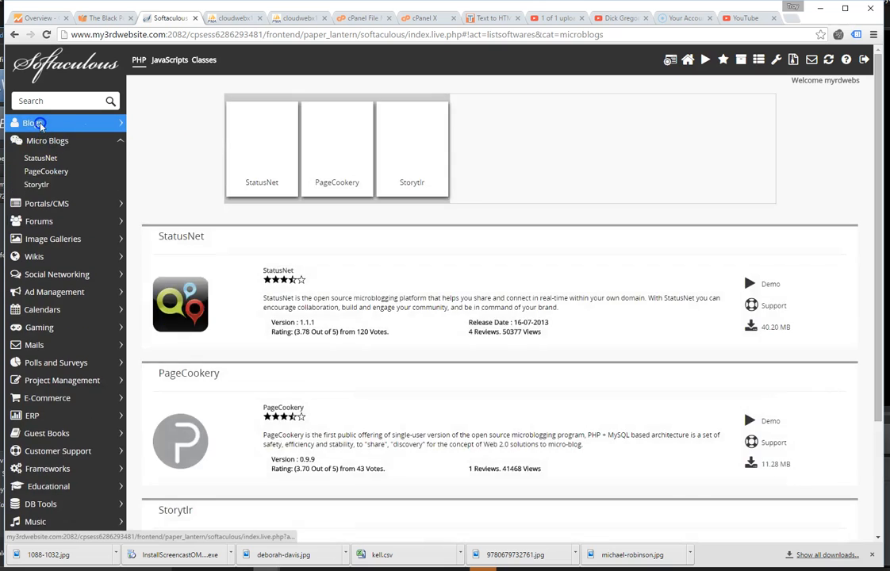
{"action": "left_click", "coordinate": [36, 123]}
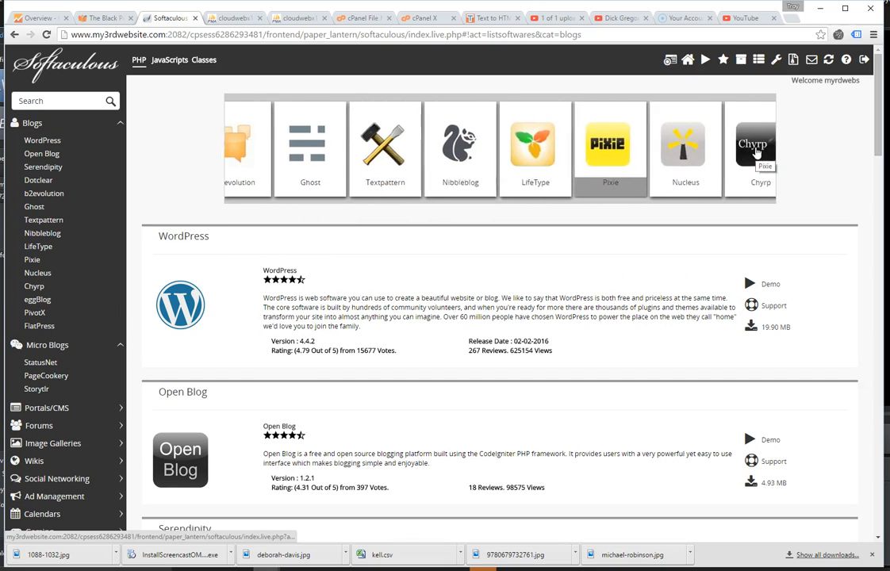
{"action": "left_click", "coordinate": [39, 146]}
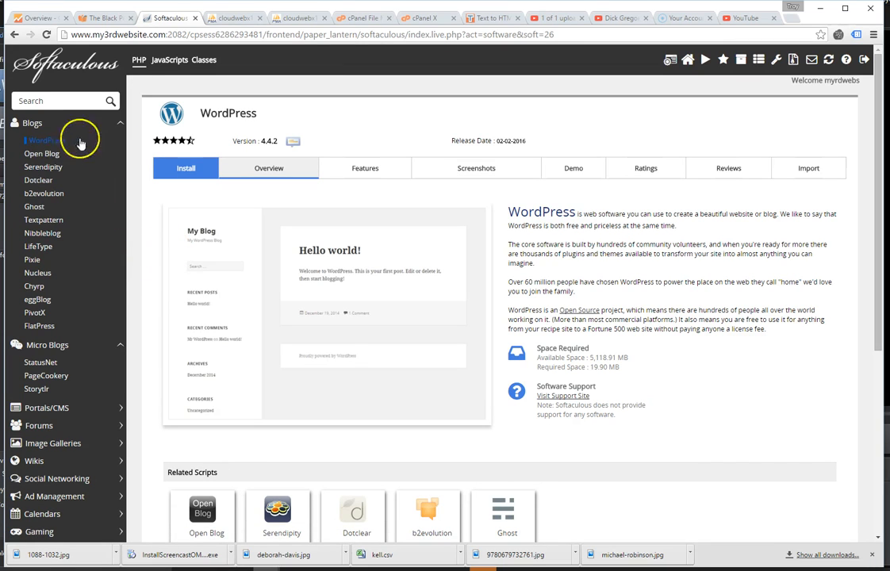
{"action": "left_click", "coordinate": [185, 170]}
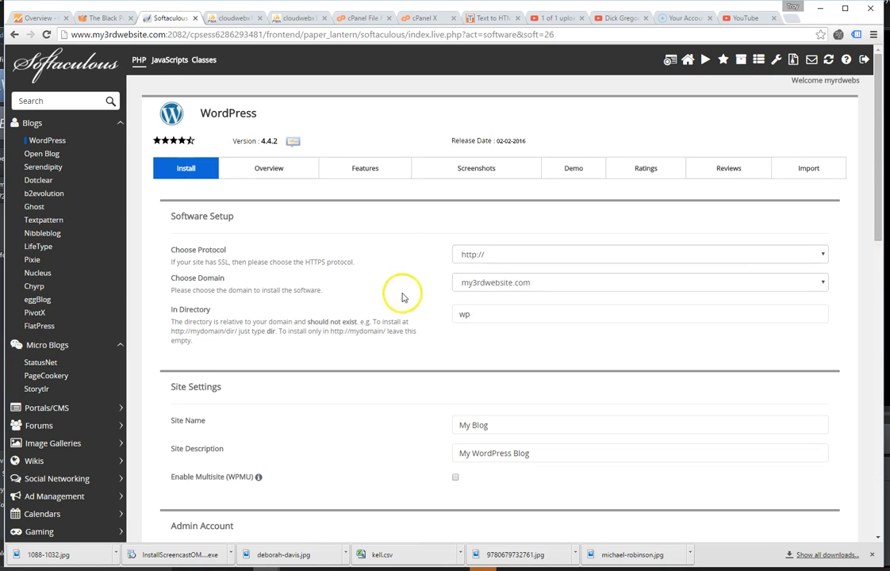
{"action": "left_click", "coordinate": [476, 255]}
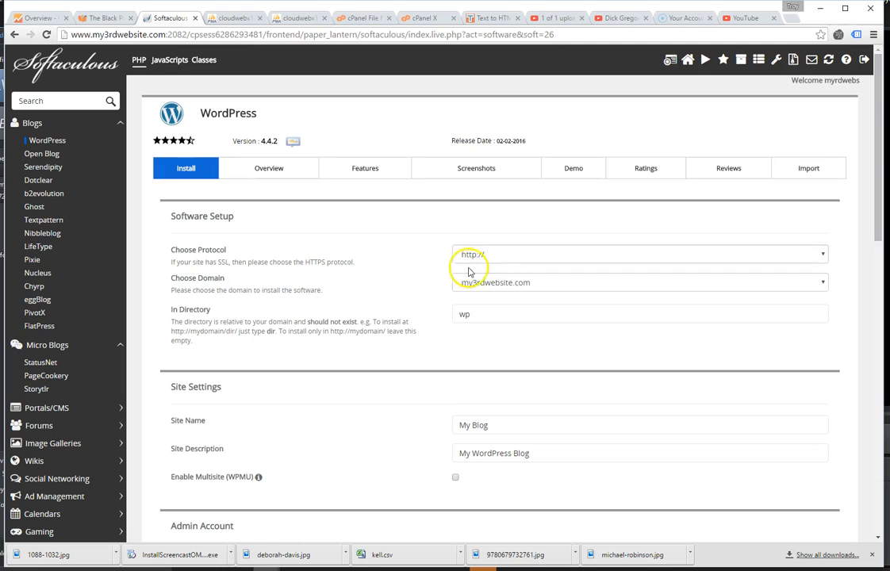
{"action": "left_click", "coordinate": [501, 269]}
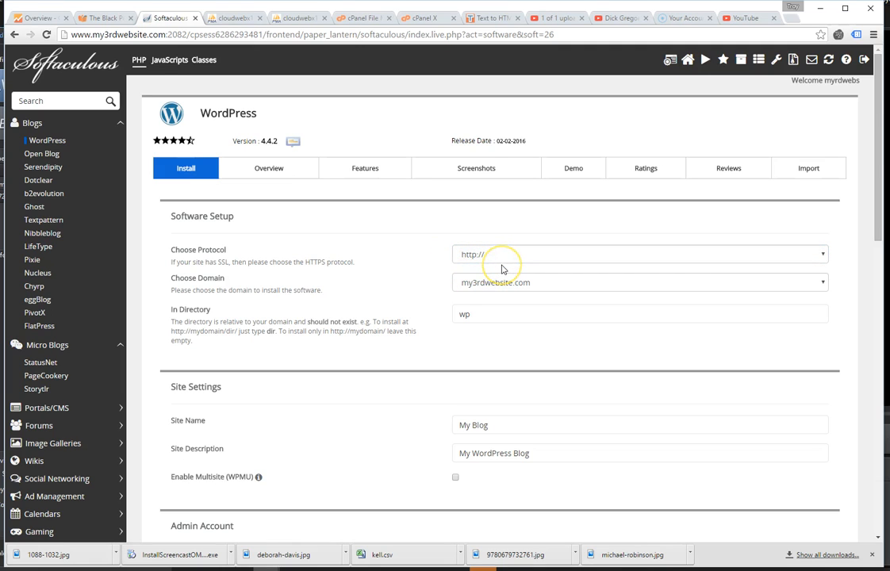
{"action": "left_click", "coordinate": [463, 287]}
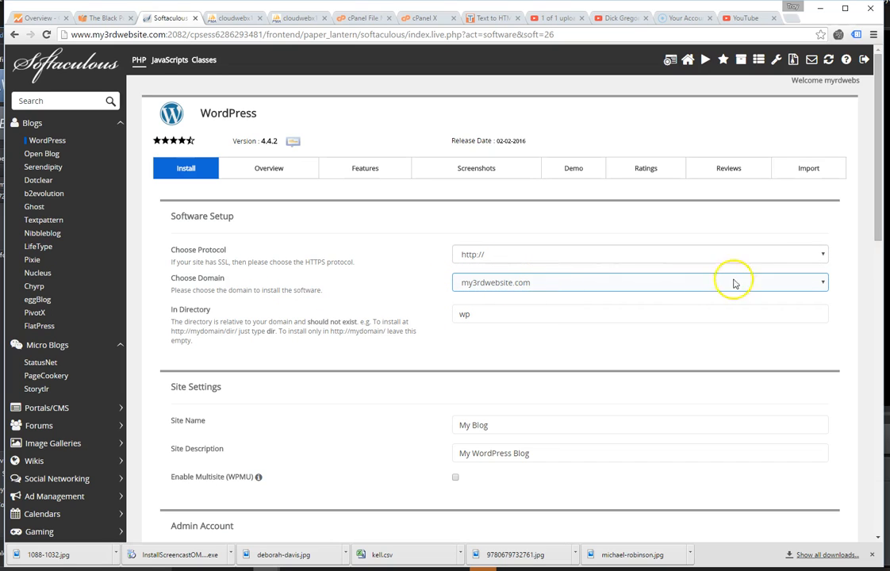
{"action": "left_click", "coordinate": [822, 283]}
{"action": "left_click", "coordinate": [824, 285]}
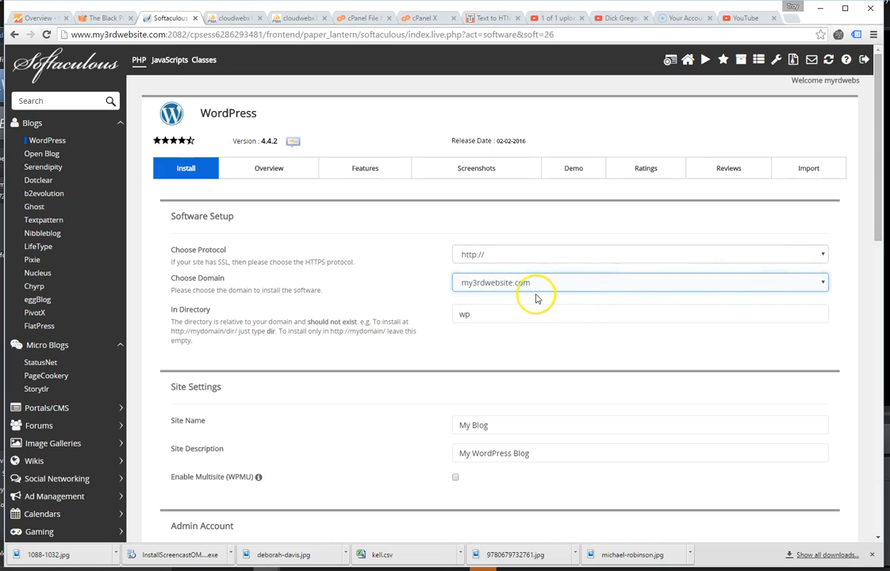
{"action": "left_click", "coordinate": [506, 326]}
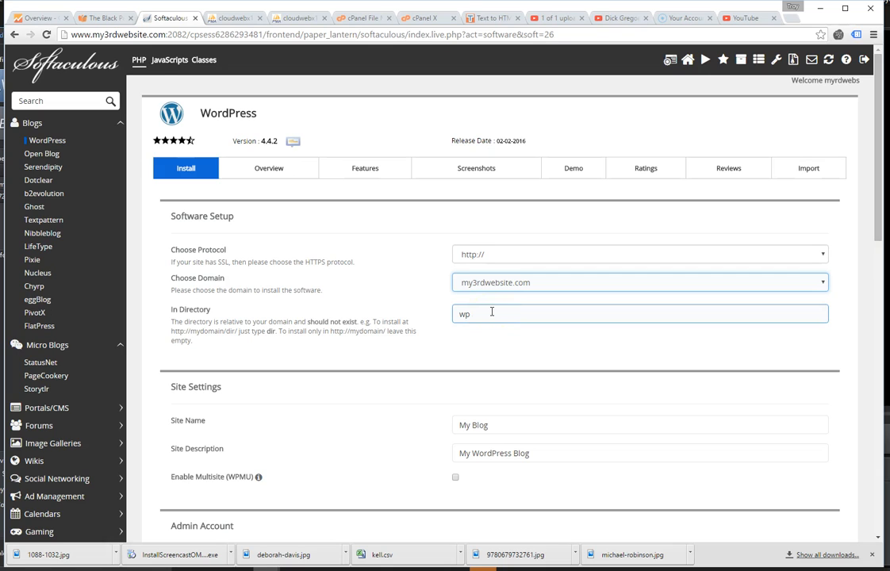
Replace the install directory wp with blog.
{"action": "left_click_drag", "start_coordinate": [485, 311], "coordinate": [315, 299]}
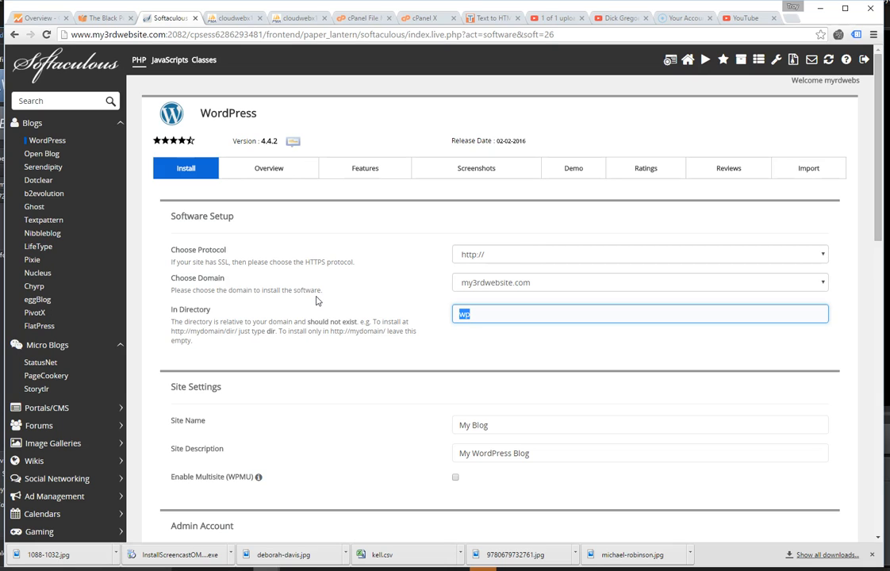
{"action": "key", "text": "BackSpace"}
{"action": "key", "text": "BackSpace"}
{"action": "type", "text": "blog"}
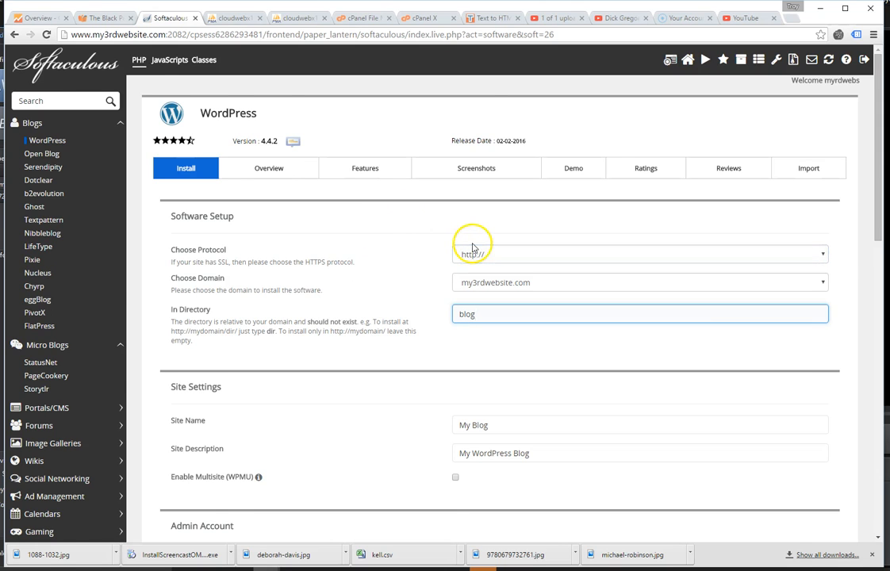
{"action": "scroll", "coordinate": [472, 248], "scroll_direction": "down", "scroll_amount": 1}
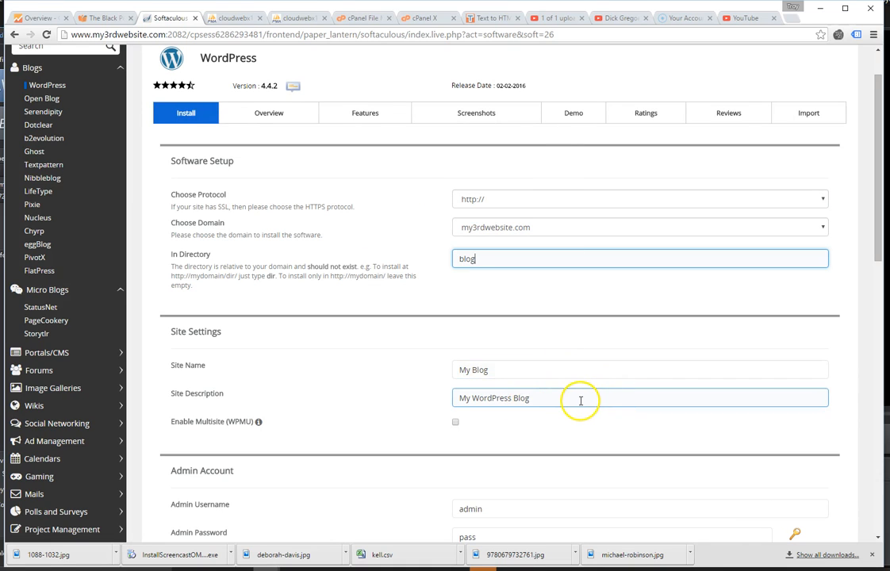
Set Site Name to 'My 3rd Blog' and Site Description to 'Test Blog'.
{"action": "scroll", "coordinate": [492, 365], "scroll_direction": "down", "scroll_amount": 1}
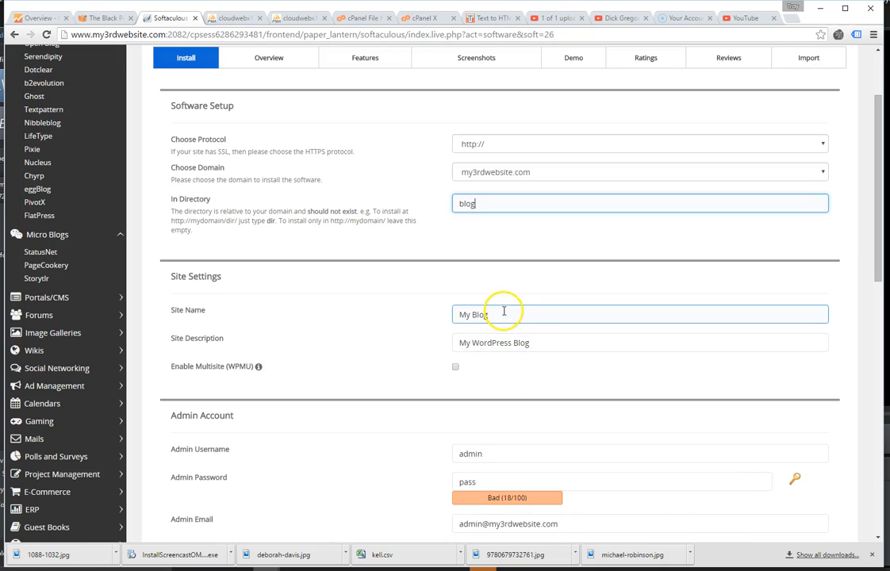
{"action": "left_click_drag", "start_coordinate": [505, 316], "coordinate": [342, 310]}
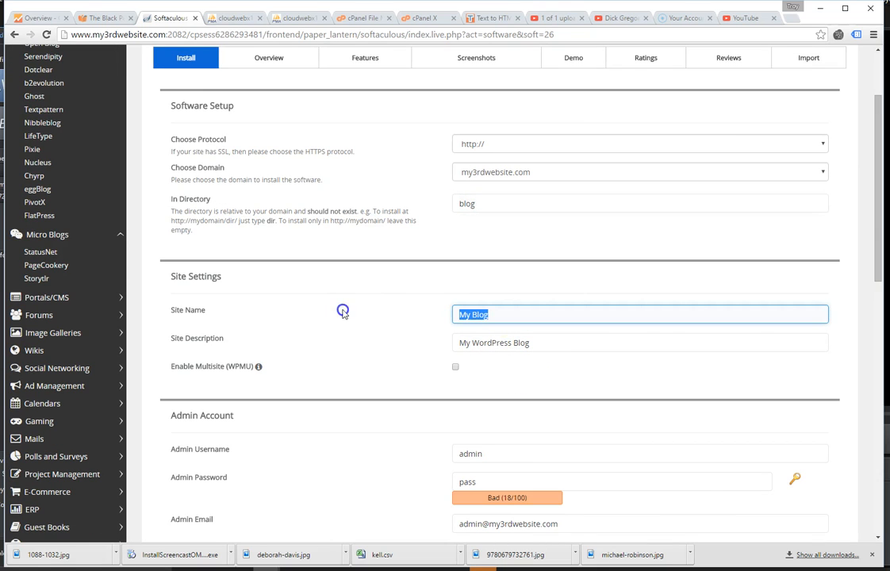
{"action": "type", "text": "y 3rd B"}
{"action": "left_click", "coordinate": [463, 313]}
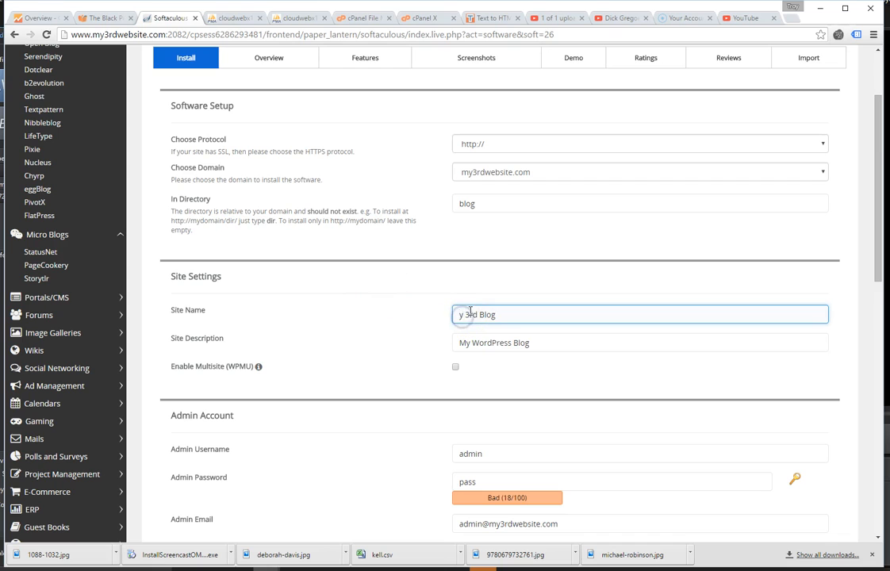
{"action": "type", "text": "M"}
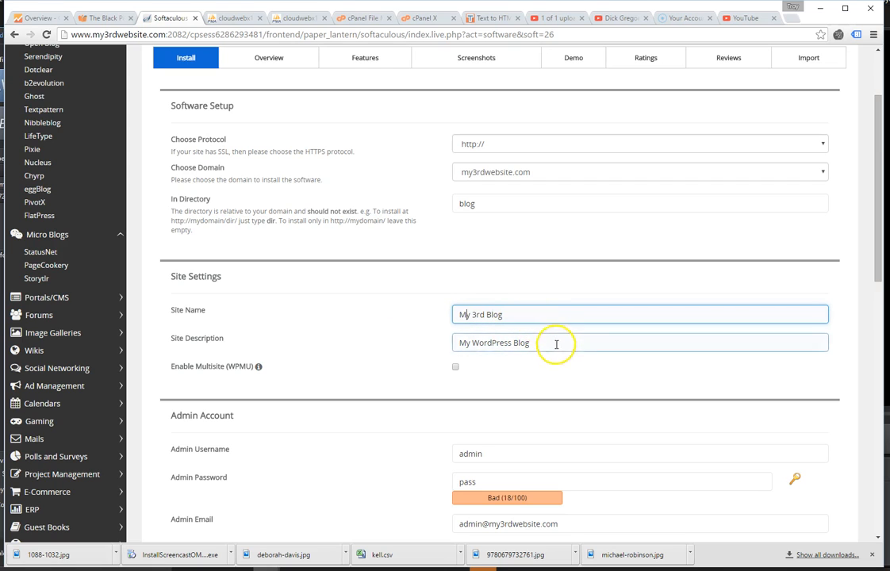
{"action": "key", "text": "Tab"}
{"action": "type", "text": "Test "}
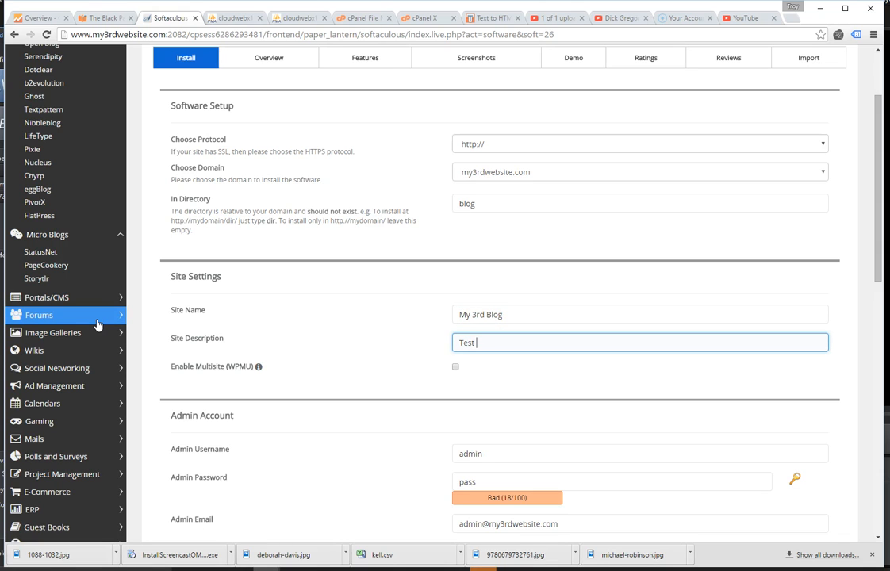
{"action": "type", "text": "Blog"}
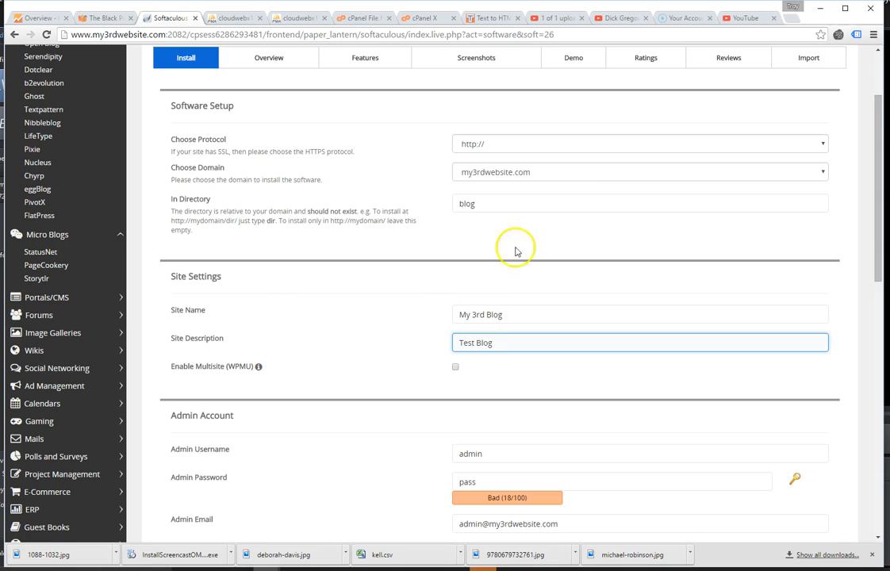
{"action": "scroll", "coordinate": [507, 312], "scroll_direction": "down", "scroll_amount": 1}
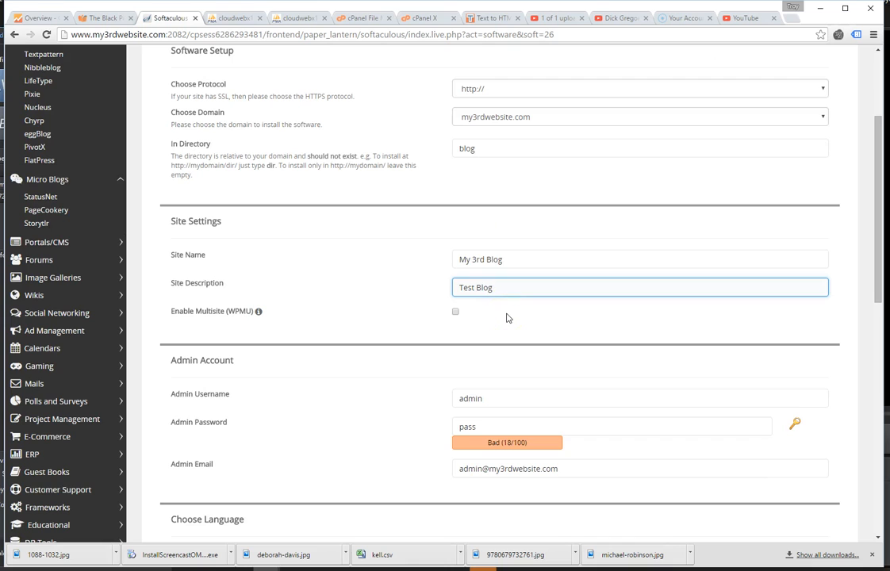
Review the admin account: username admin, password rated Bad (18/100), and admin e-mail.
{"action": "left_click", "coordinate": [492, 431]}
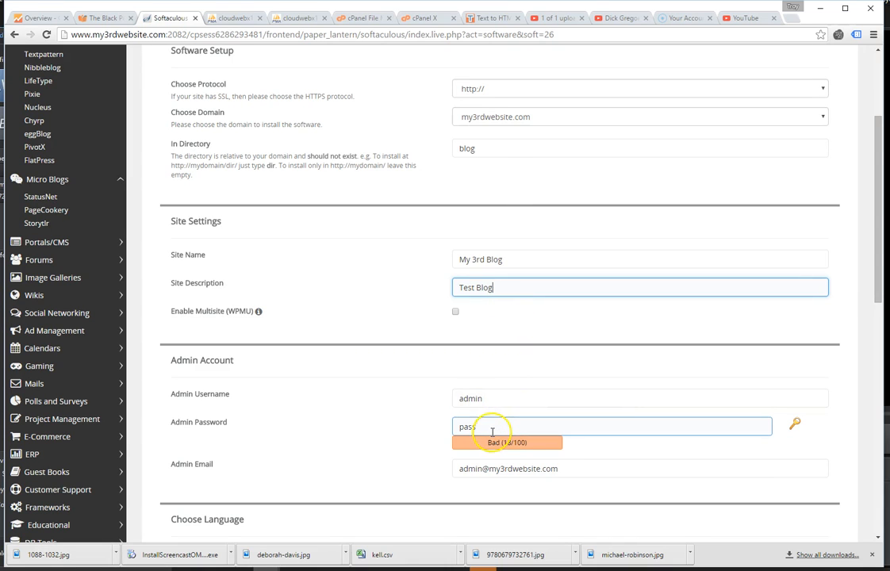
{"action": "left_click", "coordinate": [496, 404]}
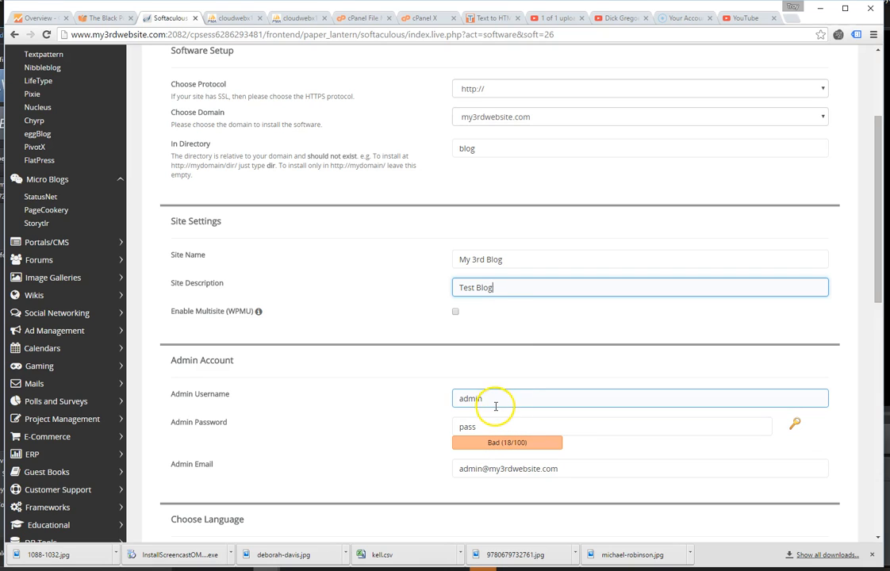
{"action": "left_click", "coordinate": [530, 426]}
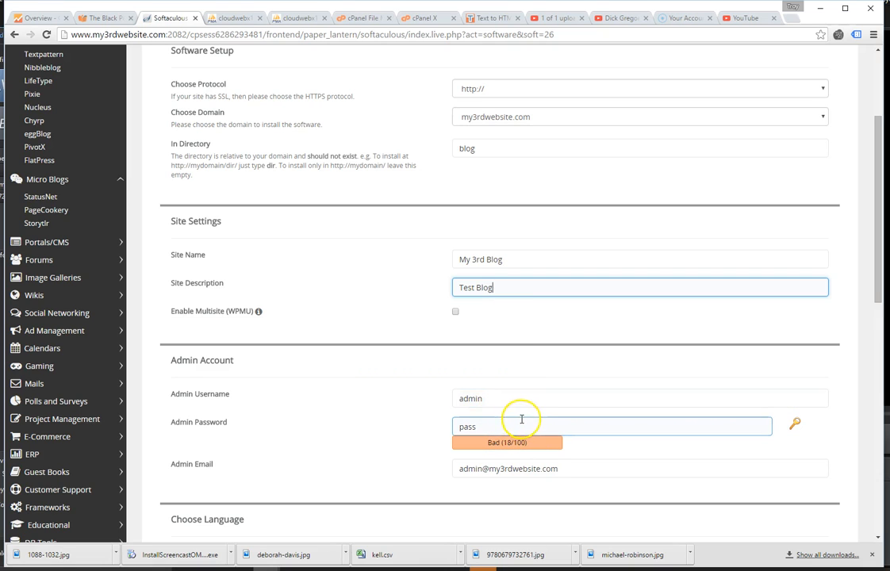
{"action": "left_click", "coordinate": [513, 422]}
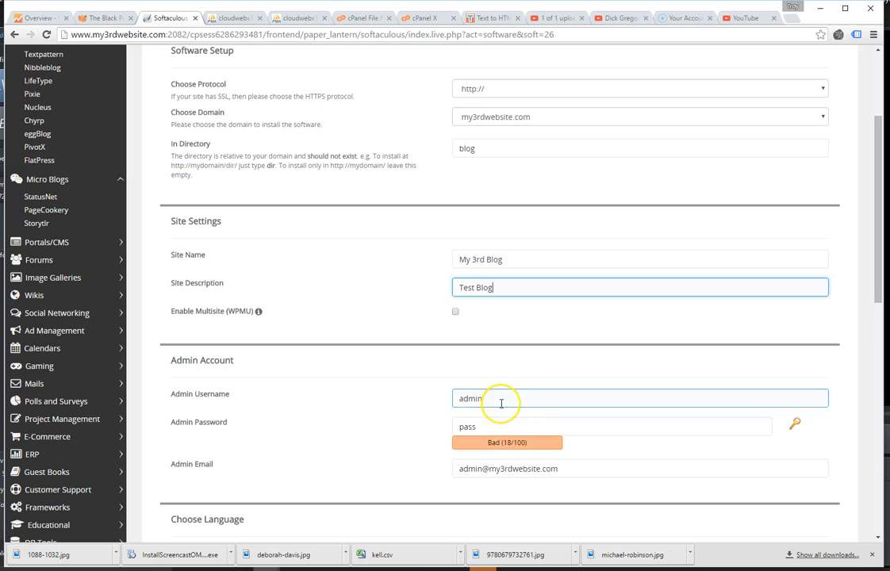
{"action": "left_click_drag", "start_coordinate": [517, 399], "coordinate": [307, 395]}
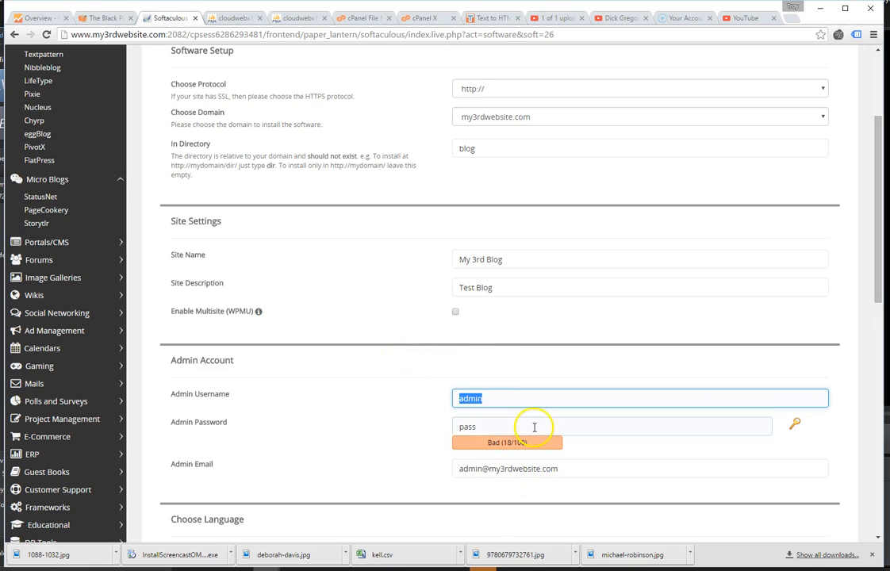
{"action": "scroll", "coordinate": [571, 442], "scroll_direction": "down", "scroll_amount": 1}
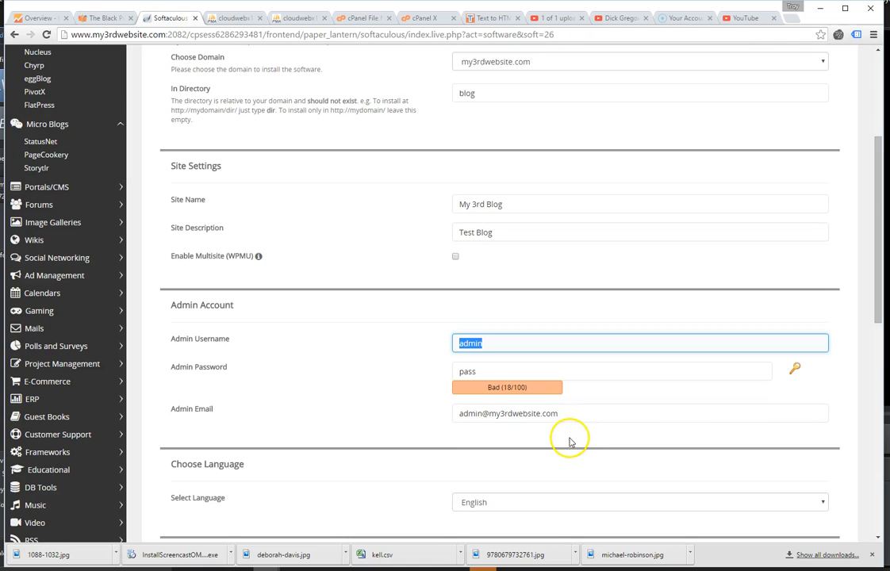
{"action": "left_click", "coordinate": [480, 413]}
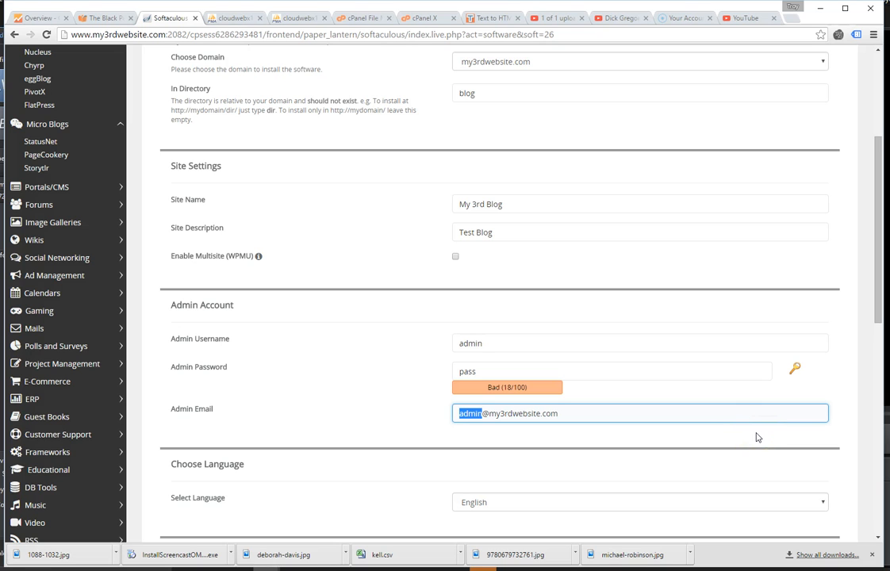
{"action": "scroll", "coordinate": [712, 408], "scroll_direction": "down", "scroll_amount": 3}
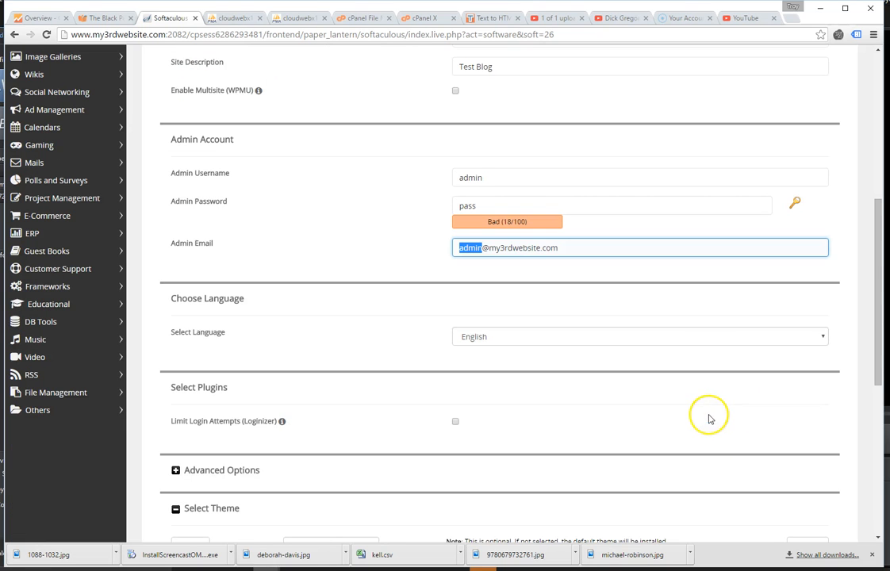
{"action": "scroll", "coordinate": [539, 341], "scroll_direction": "down", "scroll_amount": 1}
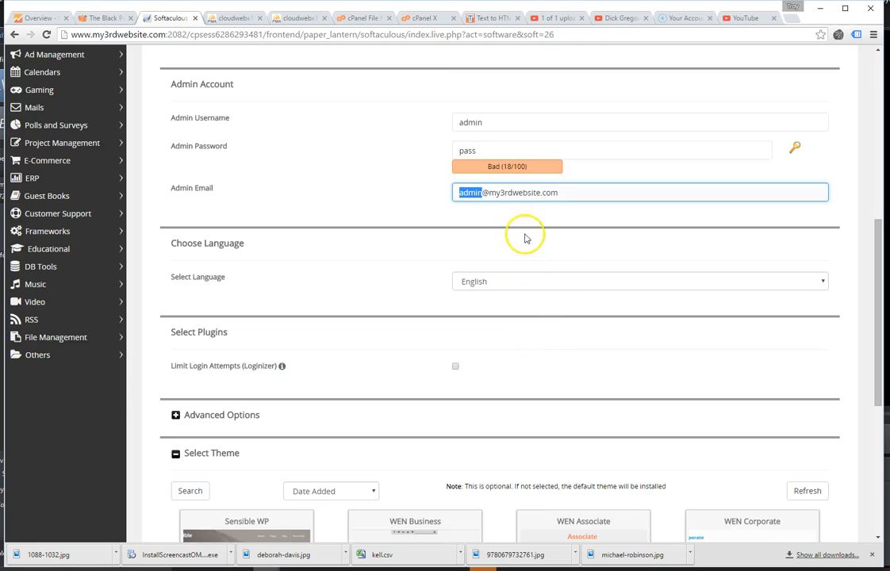
Retype the admin password, now rated Bad (37/100), and check the Advanced Options.
{"action": "double_click", "coordinate": [486, 121]}
{"action": "left_click", "coordinate": [492, 151]}
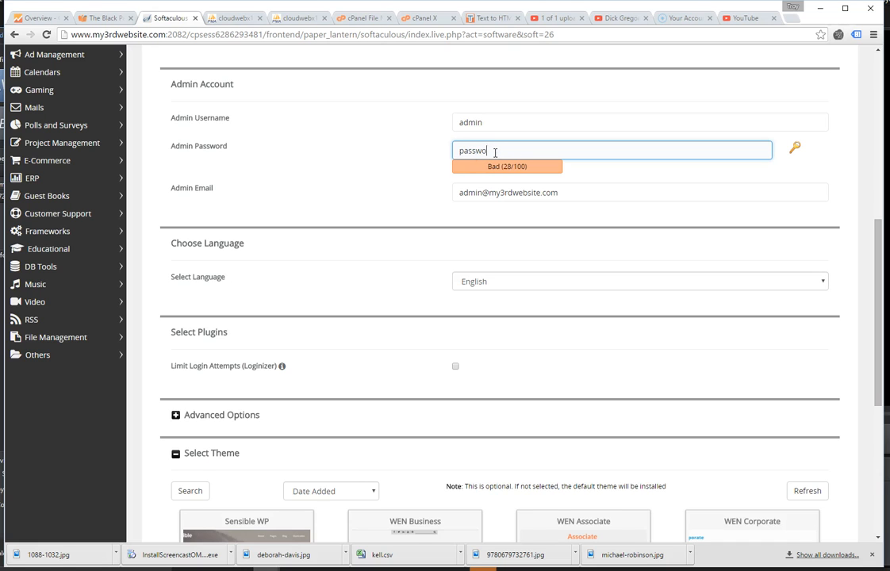
{"action": "left_click", "coordinate": [290, 169]}
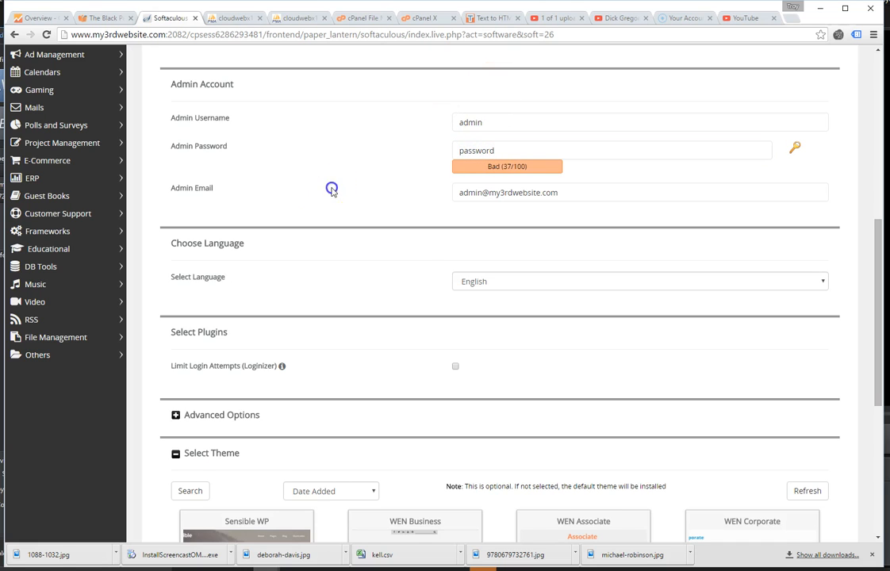
{"action": "scroll", "coordinate": [412, 260], "scroll_direction": "down", "scroll_amount": 2}
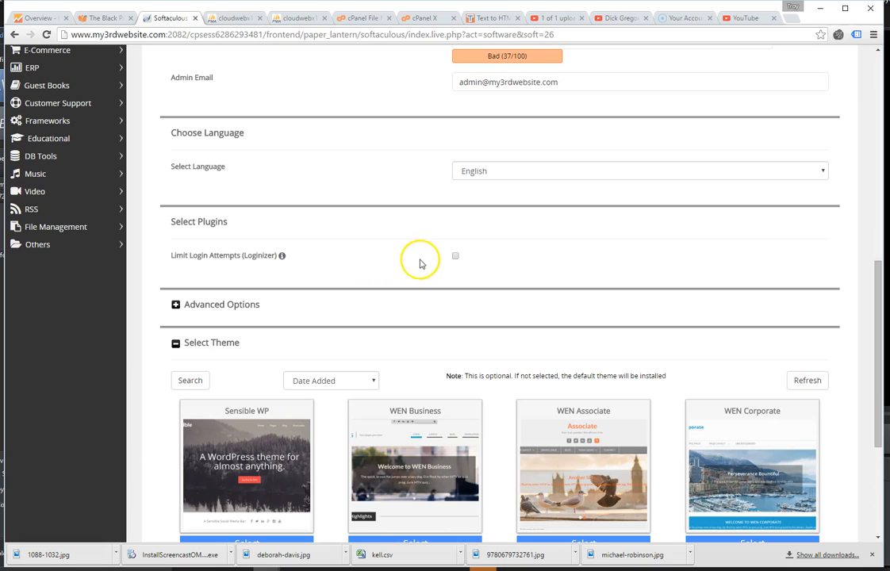
{"action": "left_click", "coordinate": [174, 304]}
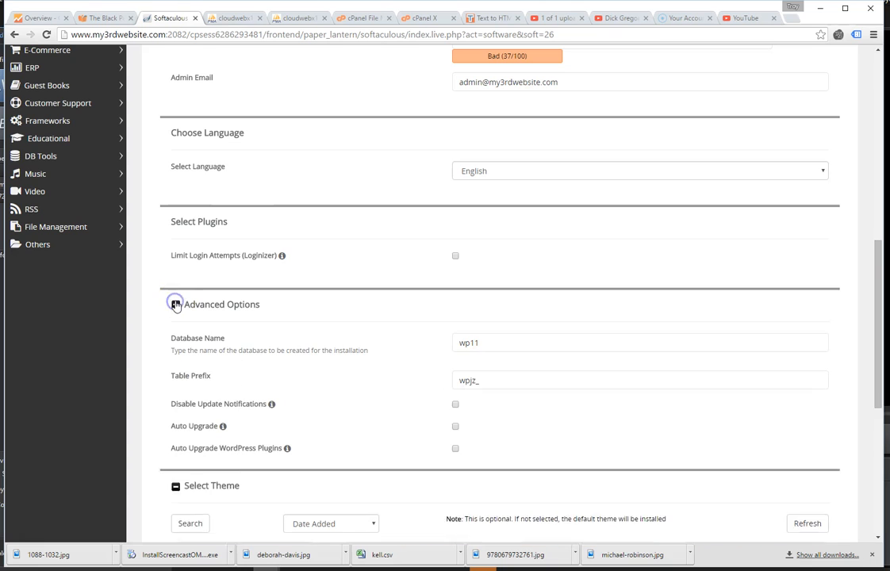
{"action": "scroll", "coordinate": [258, 318], "scroll_direction": "down", "scroll_amount": 1}
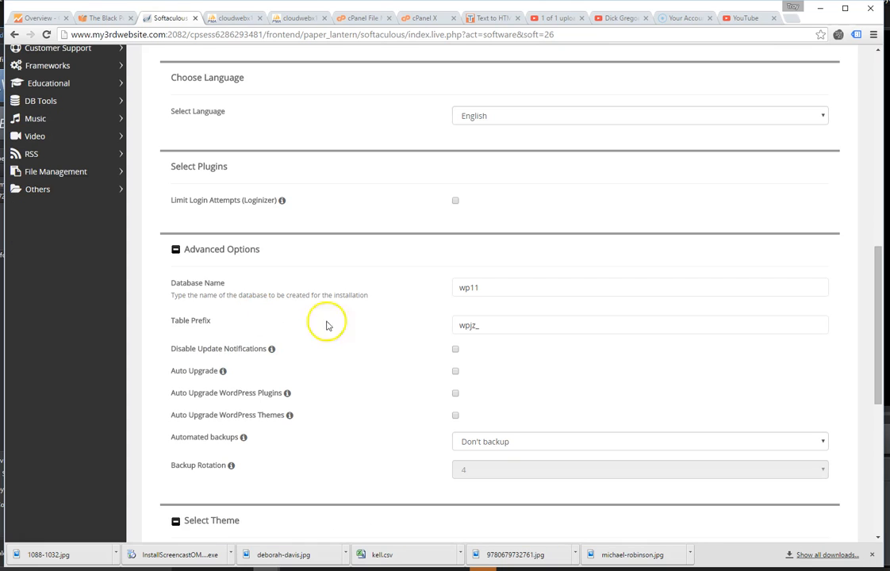
{"action": "left_click", "coordinate": [176, 250]}
{"action": "scroll", "coordinate": [346, 289], "scroll_direction": "down", "scroll_amount": 1}
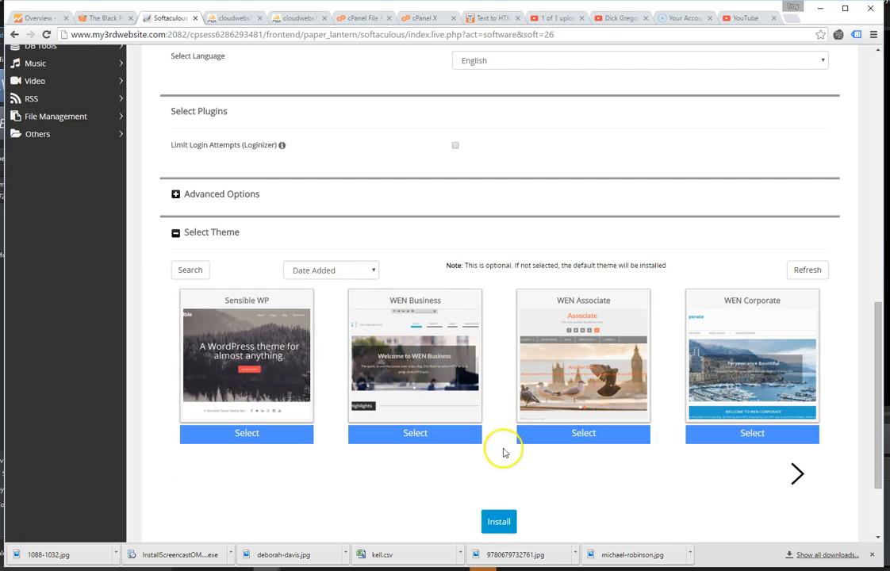
Browse the theme pages, choose Sensible WP, and launch the WordPress installation.
{"action": "left_click", "coordinate": [799, 474]}
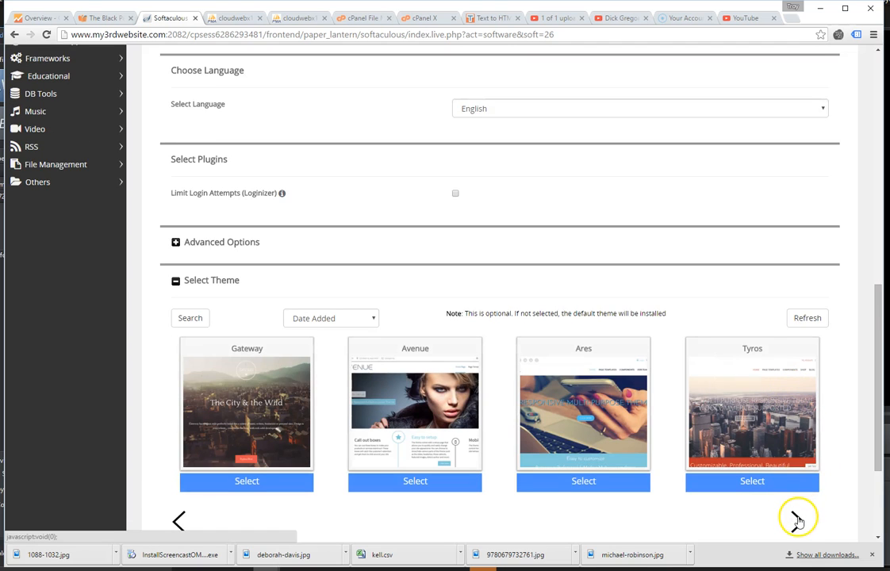
{"action": "left_click", "coordinate": [798, 521]}
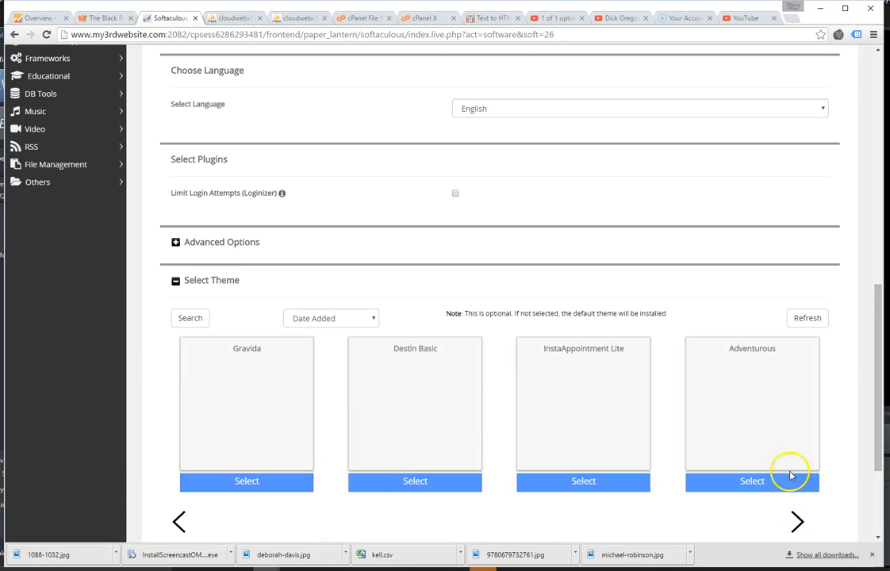
{"action": "scroll", "coordinate": [789, 470], "scroll_direction": "down", "scroll_amount": 1}
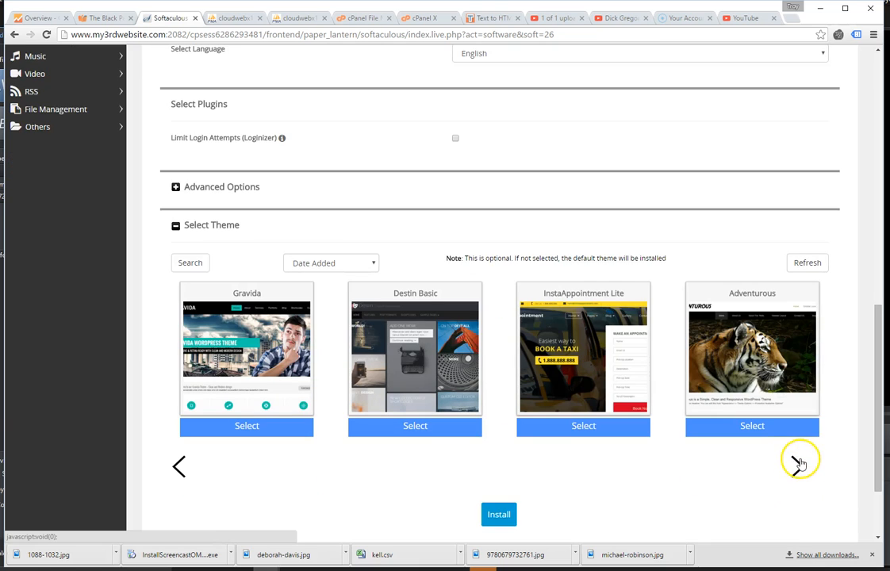
{"action": "left_click", "coordinate": [796, 467]}
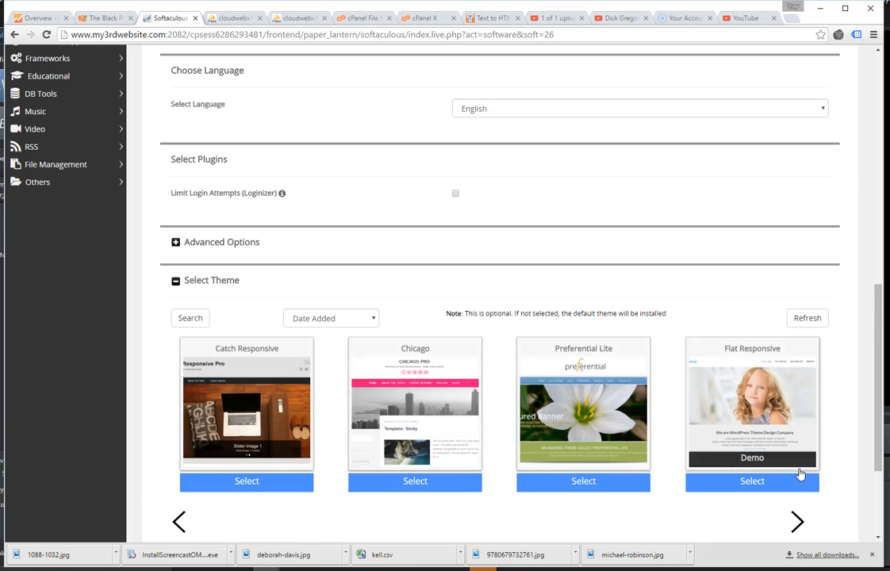
{"action": "left_click", "coordinate": [179, 521]}
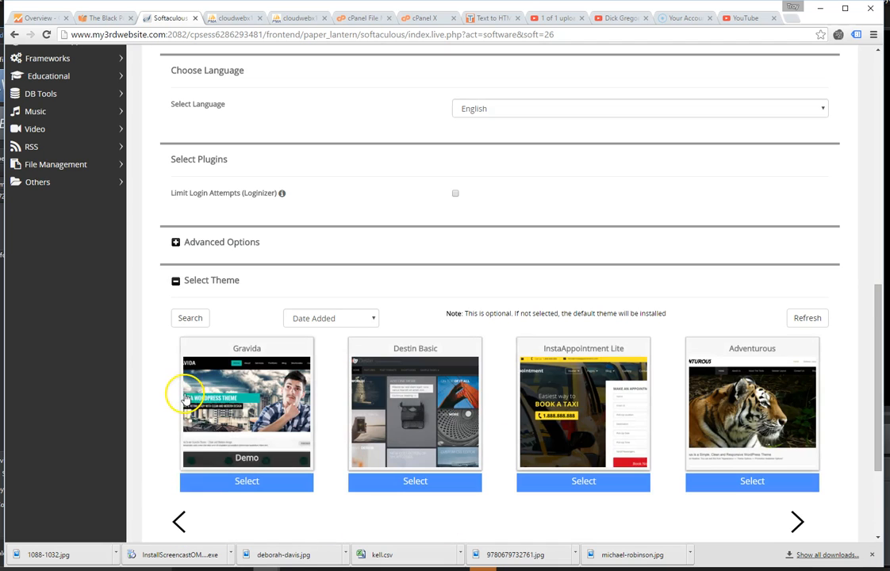
{"action": "left_click", "coordinate": [178, 521]}
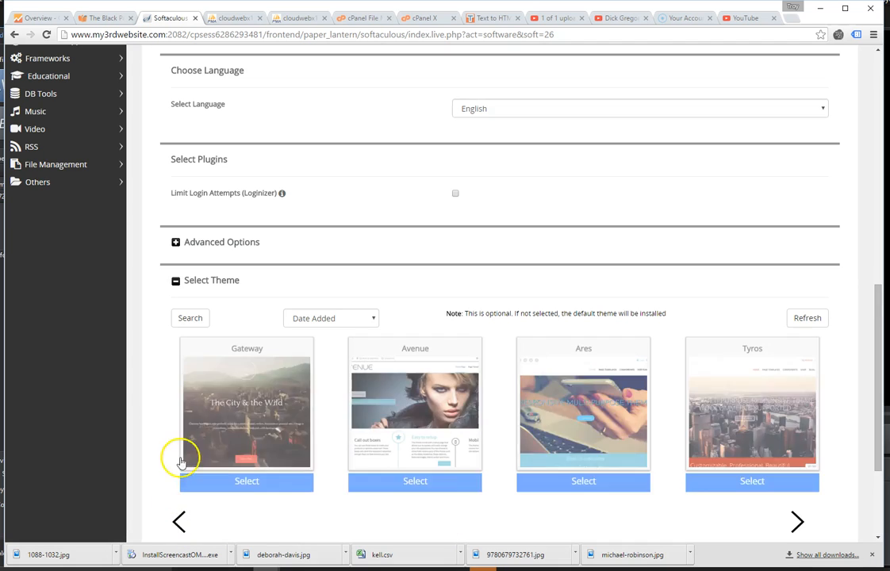
{"action": "left_click", "coordinate": [178, 520]}
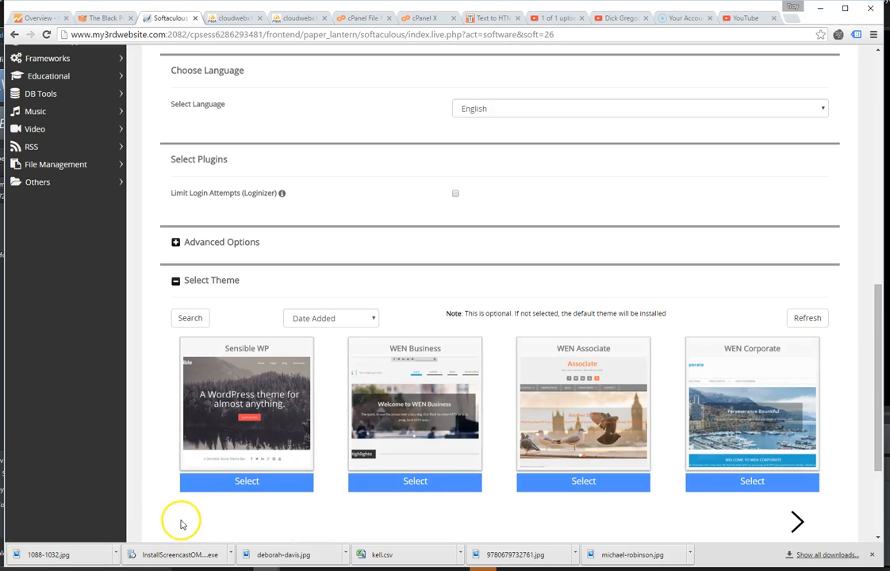
{"action": "scroll", "coordinate": [233, 484], "scroll_direction": "down", "scroll_amount": 1}
{"action": "mouse_move", "coordinate": [224, 364]}
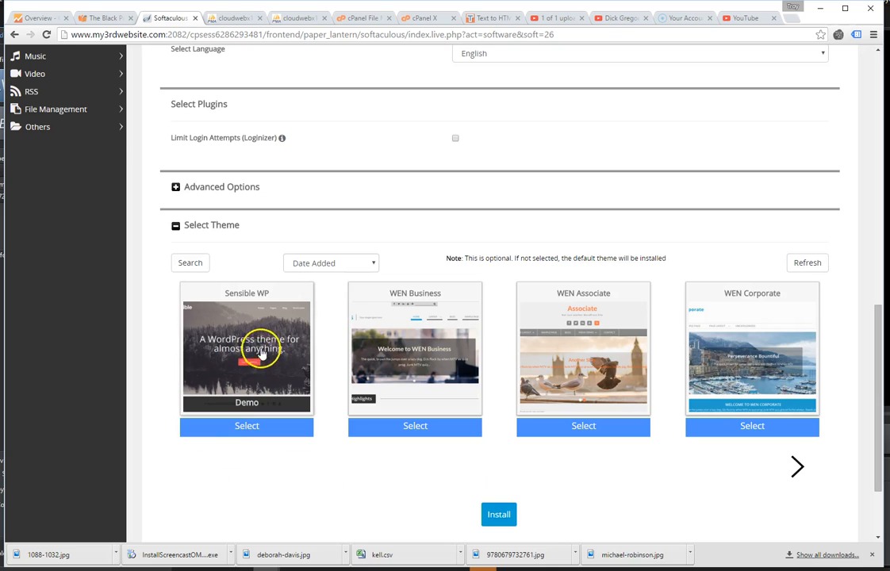
{"action": "left_click", "coordinate": [264, 341]}
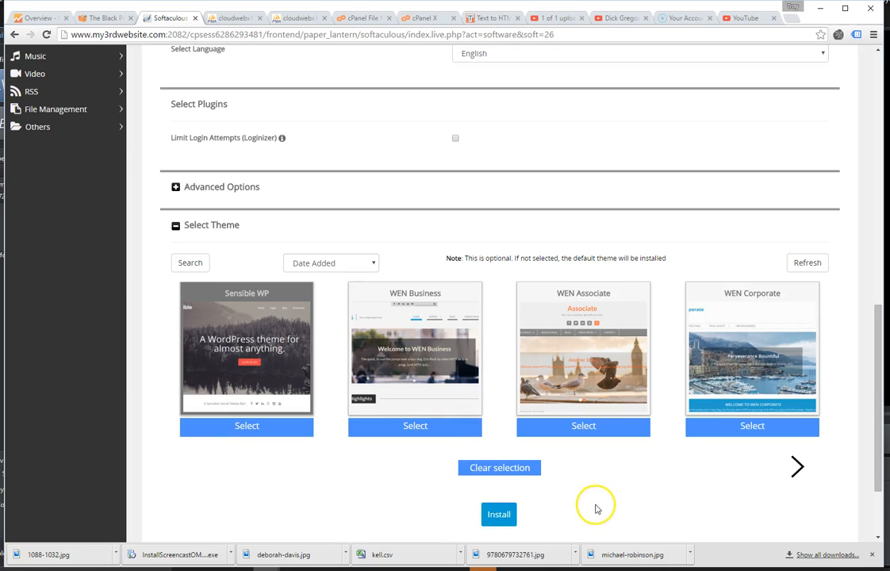
{"action": "left_click", "coordinate": [500, 519]}
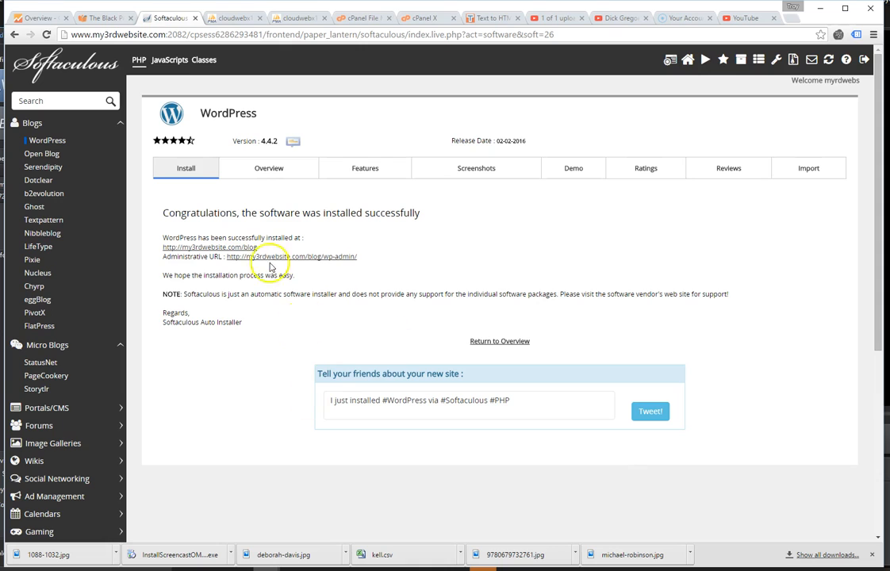
Highlight the my3rdwebsite.com/blog URL and its wp-admin address on the success page.
{"action": "left_click_drag", "start_coordinate": [258, 248], "coordinate": [163, 255]}
{"action": "key", "text": "ctrl+c"}
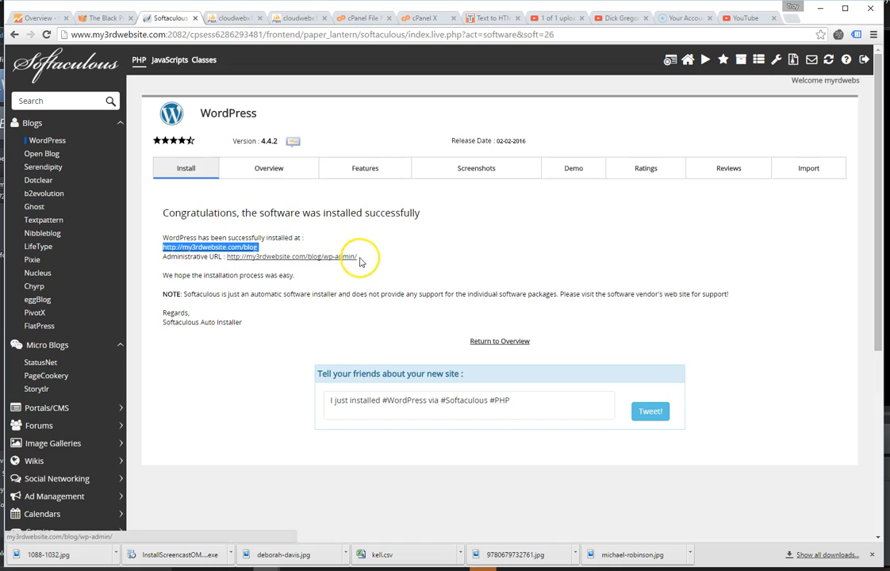
{"action": "left_click_drag", "start_coordinate": [356, 259], "coordinate": [323, 261]}
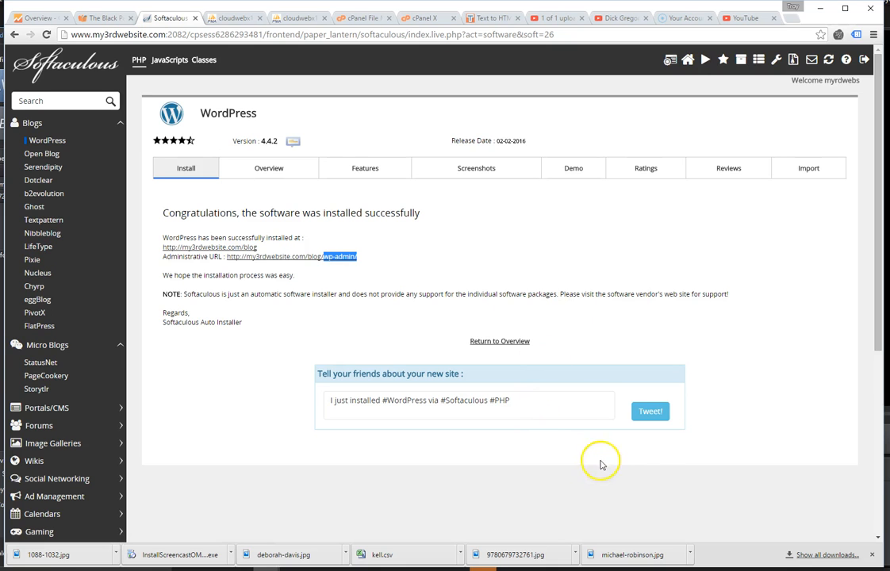
{"action": "scroll", "coordinate": [369, 318], "scroll_direction": "down", "scroll_amount": 4}
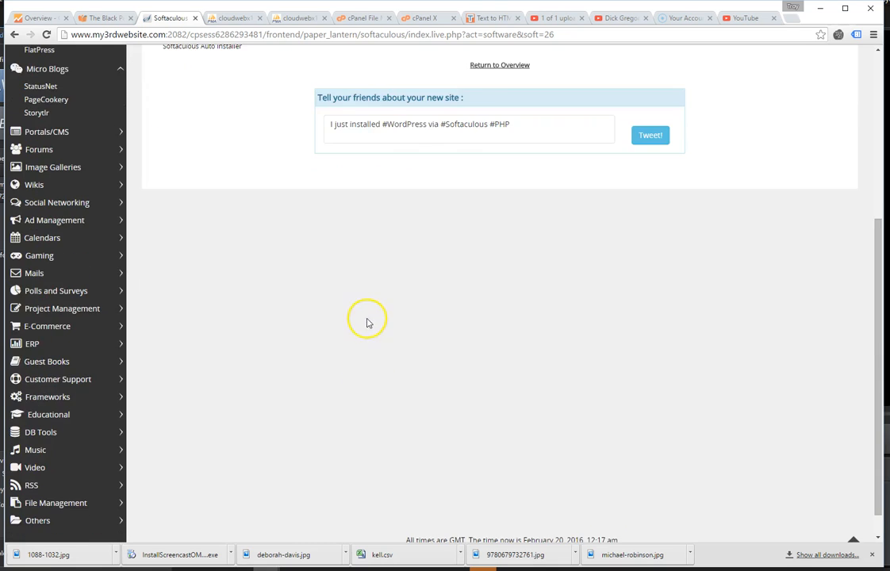
{"action": "scroll", "coordinate": [366, 319], "scroll_direction": "up", "scroll_amount": 3}
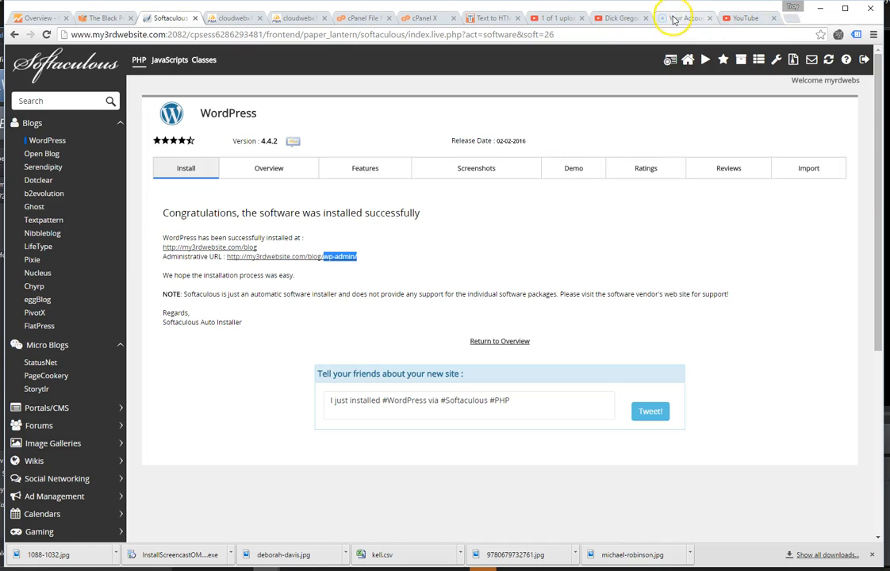
Paste my3rdwebsite.com/blog into the address bar and view the blog's front page.
{"action": "left_click", "coordinate": [182, 35]}
{"action": "key", "text": "ctrl+v"}
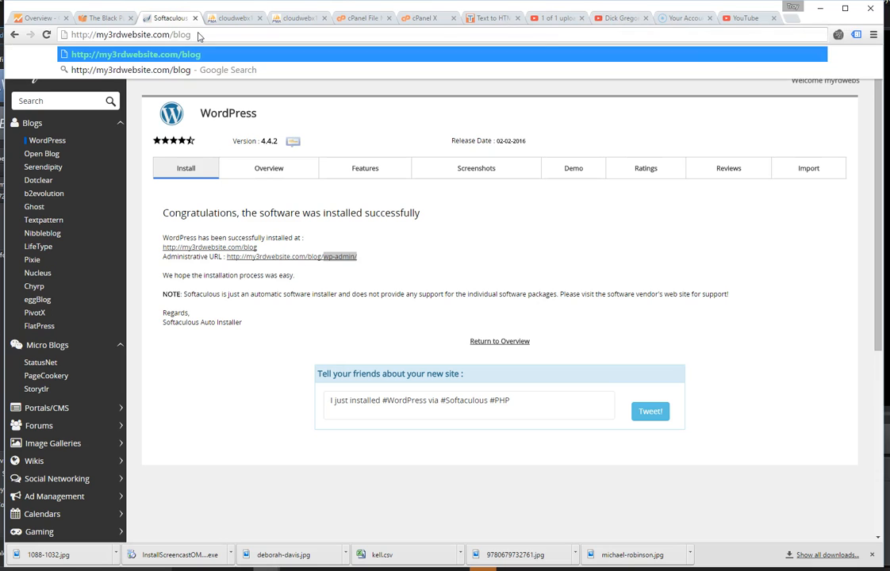
{"action": "key", "text": "Return"}
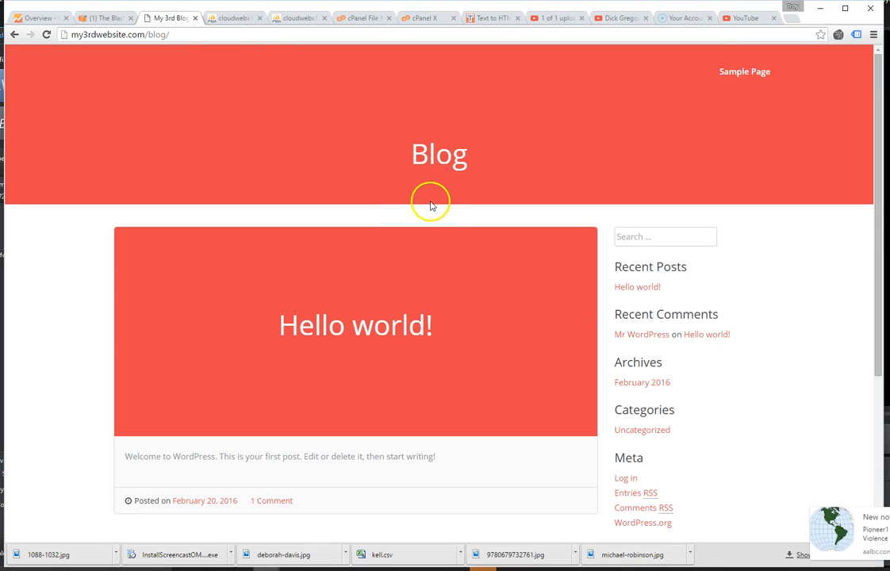
{"action": "scroll", "coordinate": [388, 257], "scroll_direction": "down", "scroll_amount": 3}
{"action": "scroll", "coordinate": [387, 257], "scroll_direction": "up", "scroll_amount": 3}
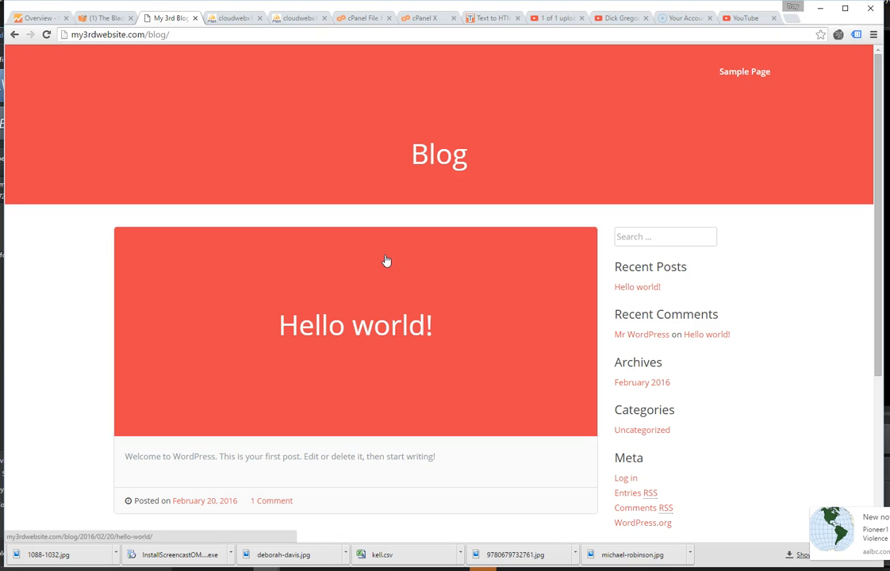
Append wp-admin to the blog URL to reach the admin login page.
{"action": "left_click", "coordinate": [208, 35]}
{"action": "left_click", "coordinate": [204, 36]}
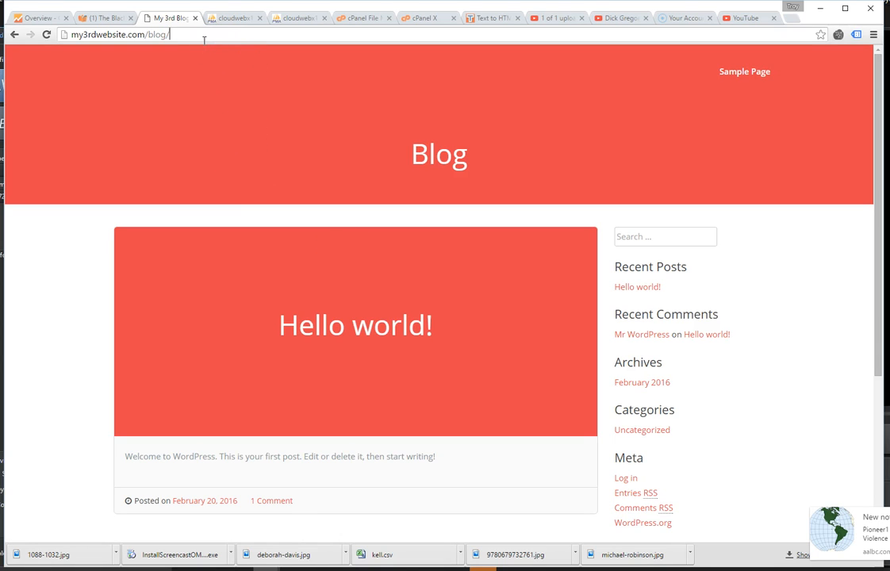
{"action": "type", "text": "wp-admin"}
{"action": "key", "text": "Return"}
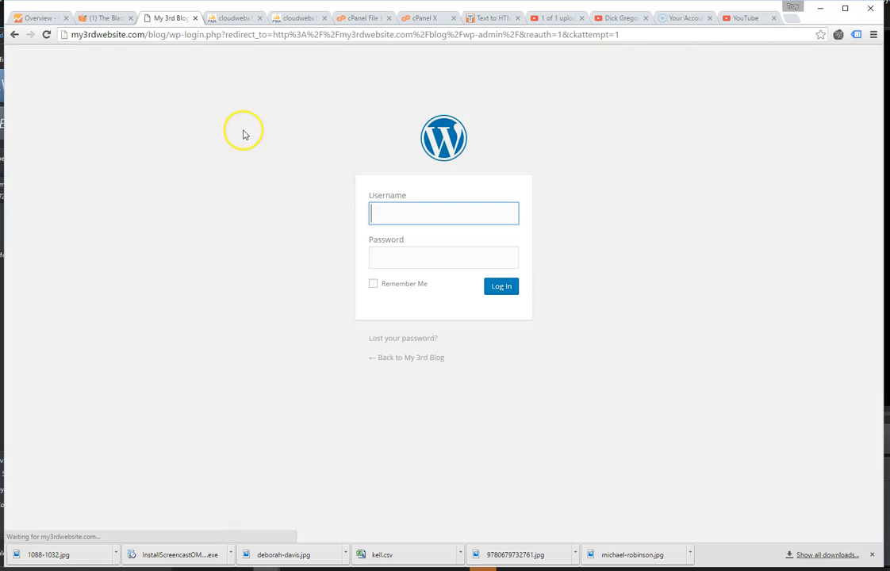
{"action": "type", "text": "admin"}
Log in with the admin username and password, with Remember Me ticked.
{"action": "key", "text": "Tab"}
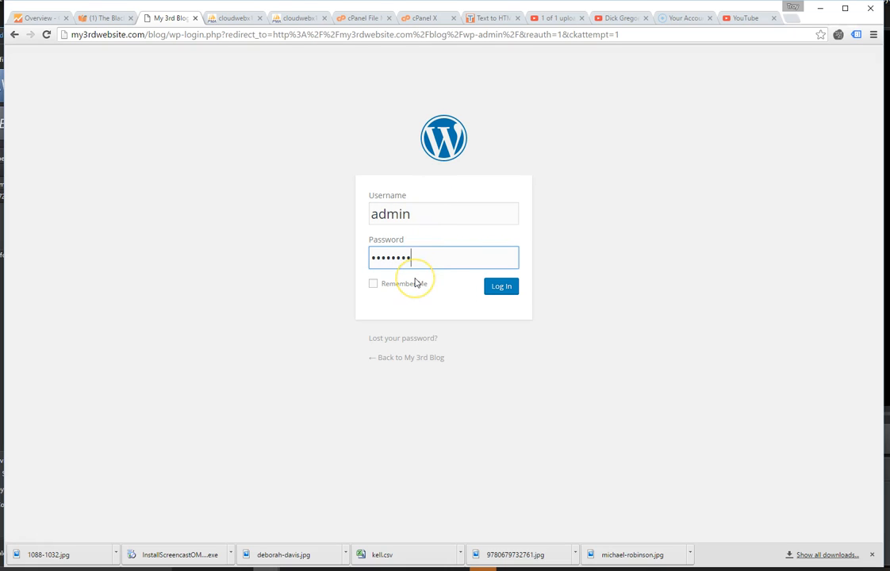
{"action": "left_click", "coordinate": [373, 284]}
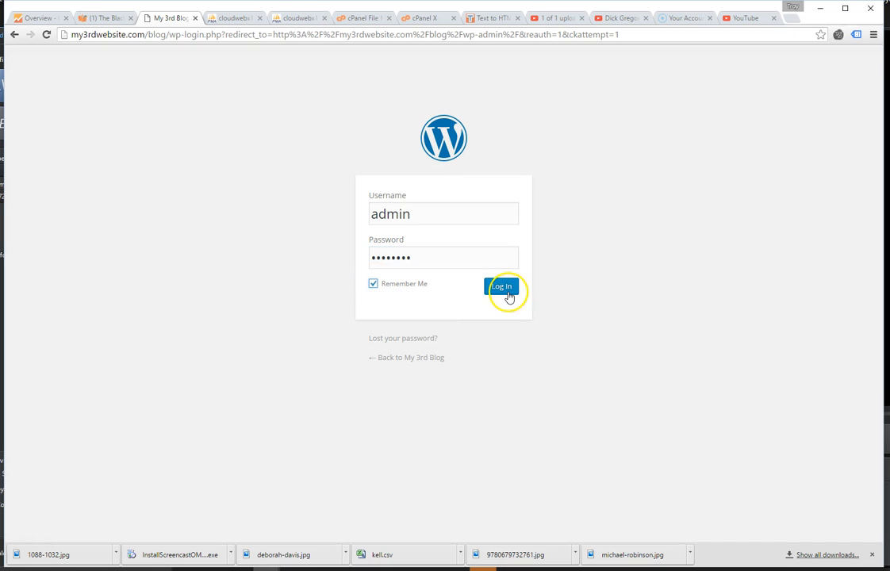
{"action": "left_click", "coordinate": [511, 293]}
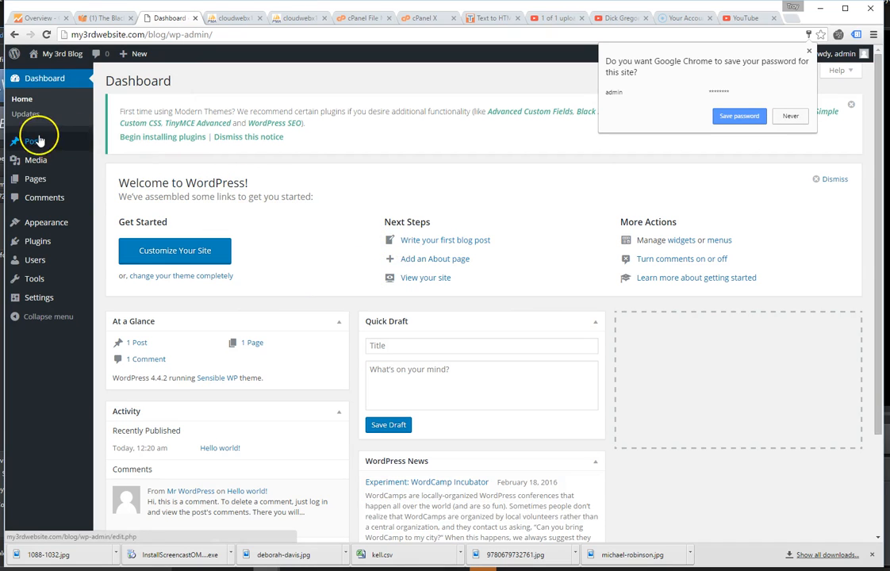
Decline Chrome's save-password prompt with Never and open Appearance > Themes.
{"action": "mouse_move", "coordinate": [38, 147]}
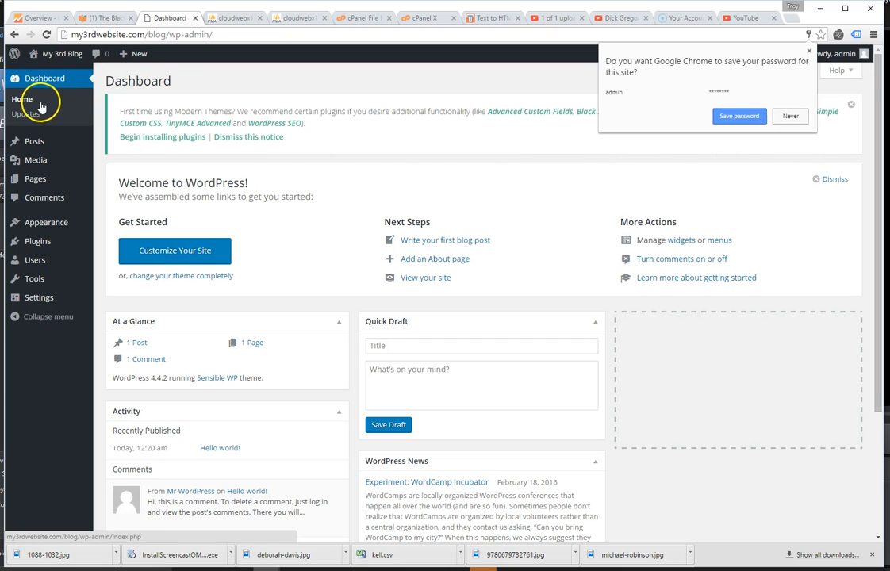
{"action": "left_click", "coordinate": [789, 116]}
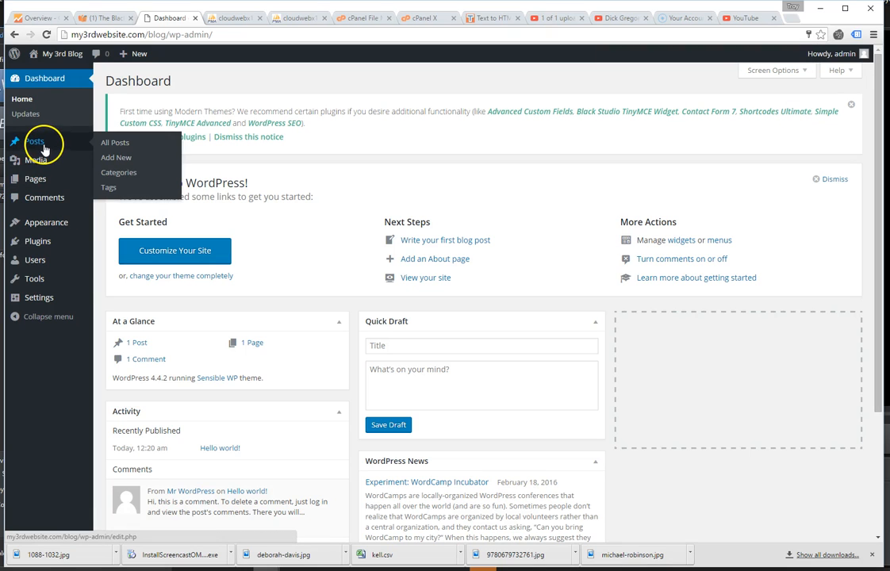
{"action": "mouse_move", "coordinate": [44, 178]}
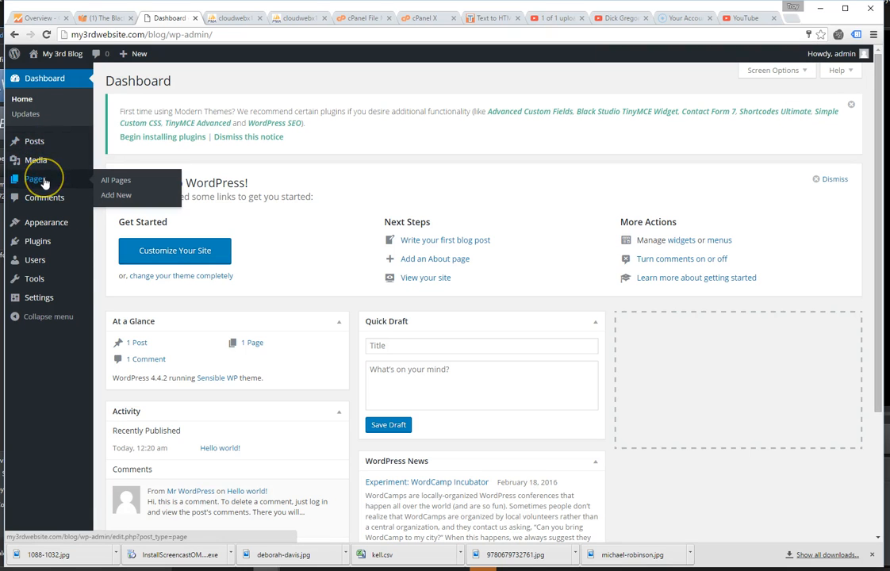
{"action": "mouse_move", "coordinate": [66, 226]}
{"action": "left_click", "coordinate": [113, 226]}
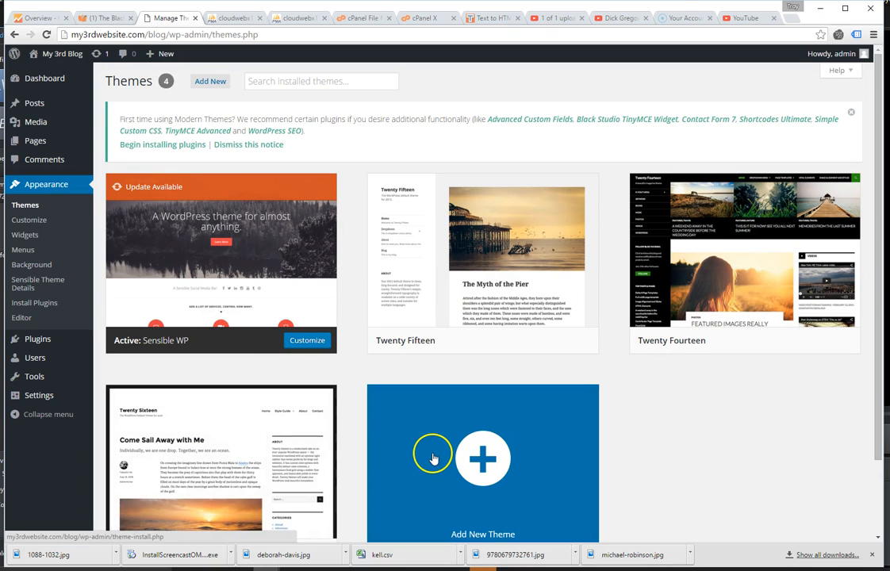
Look at the Widgets screen, then list installed plugins showing Akismet 3.1.7 and Hello Dolly 1.6 inactive.
{"action": "left_click", "coordinate": [26, 235]}
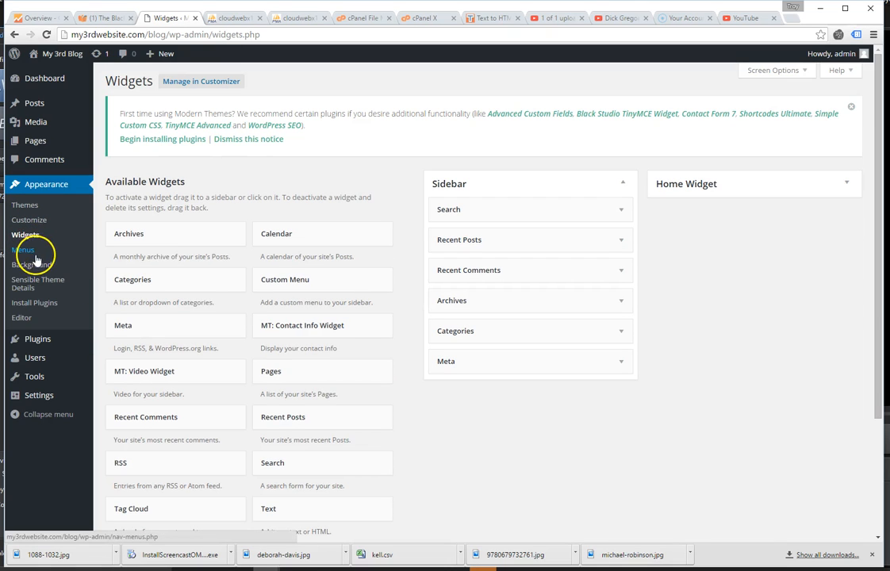
{"action": "left_click", "coordinate": [37, 341]}
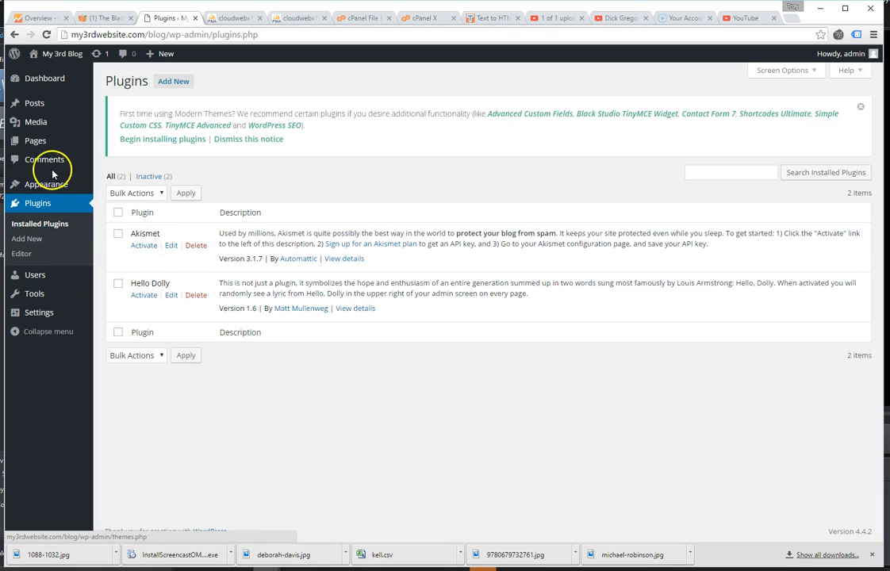
Go to All Posts to see the single published Hello world! post by admin.
{"action": "left_click", "coordinate": [154, 260]}
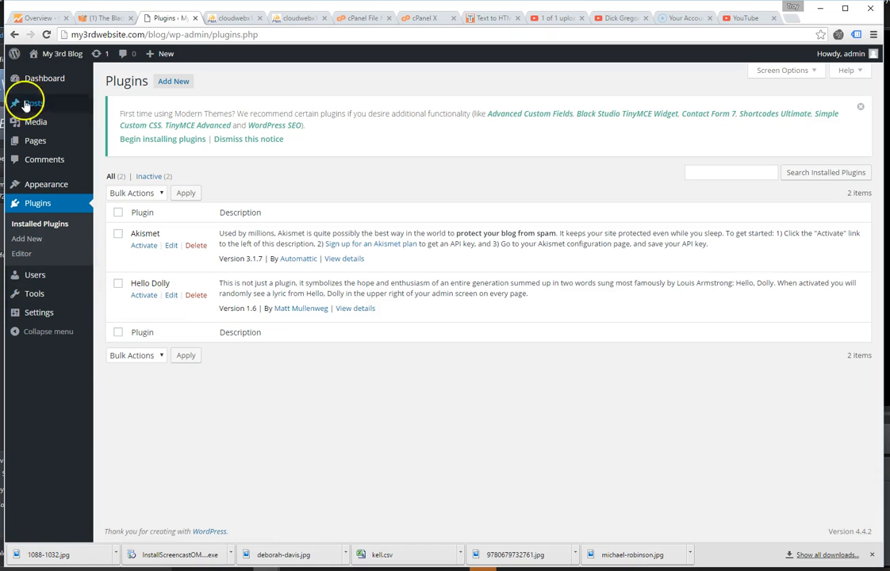
{"action": "mouse_move", "coordinate": [29, 129]}
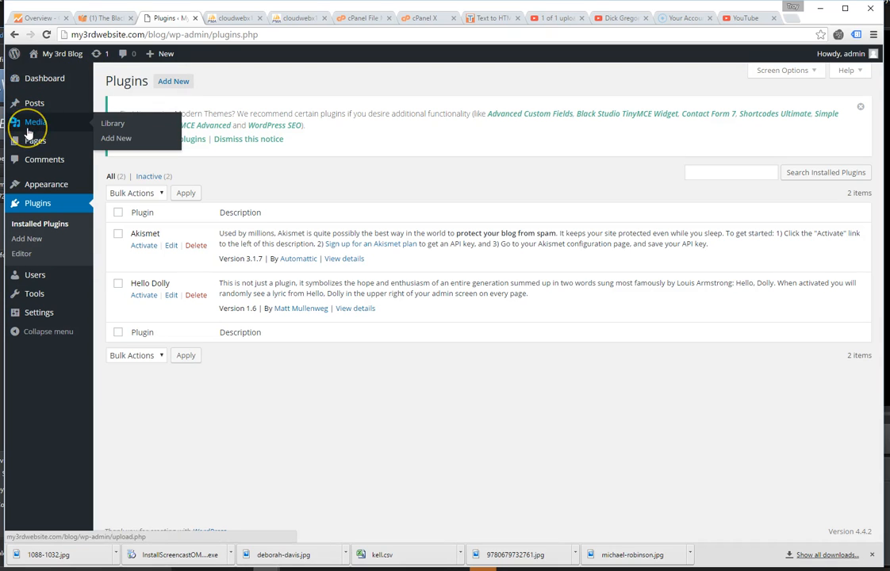
{"action": "mouse_move", "coordinate": [34, 107]}
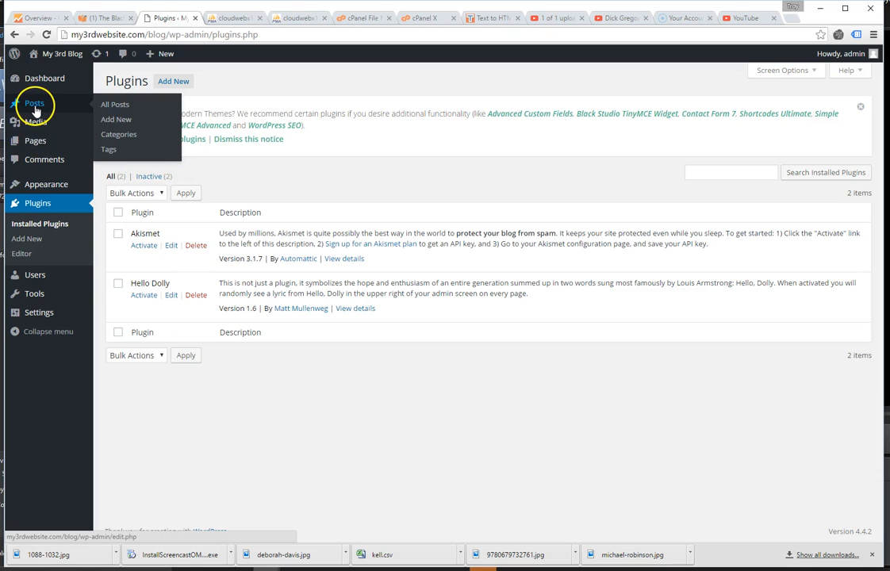
{"action": "left_click", "coordinate": [33, 108]}
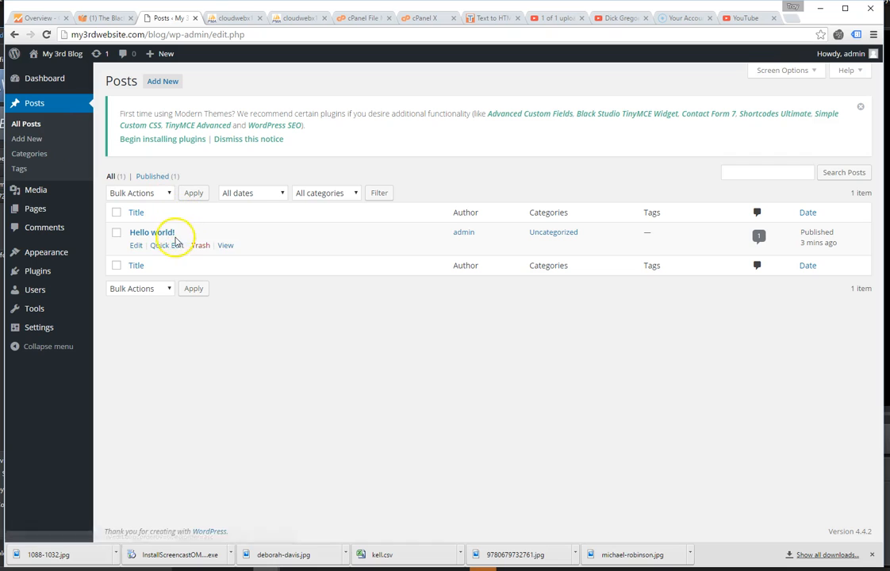
Replace the Hello world! post body with THIS IS MY FIRST POST and save the update.
{"action": "left_click", "coordinate": [135, 245]}
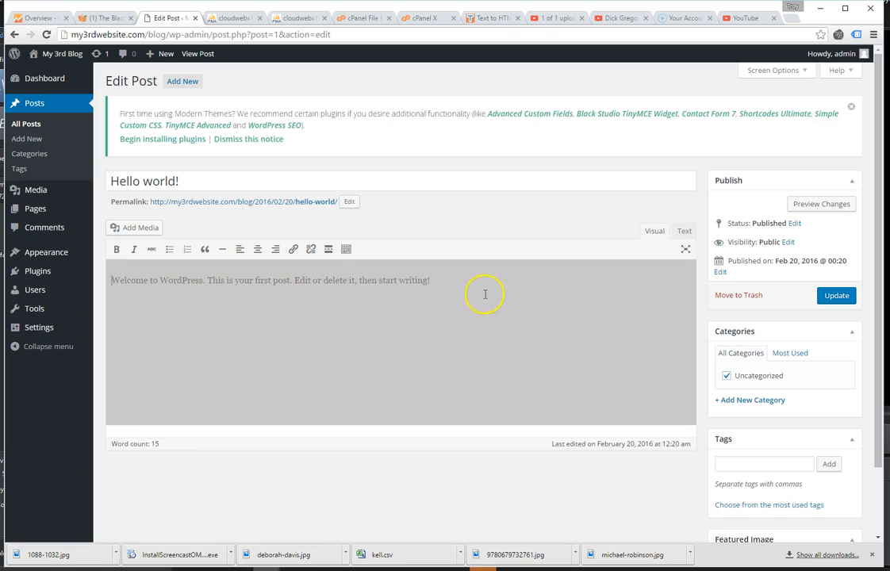
{"action": "left_click_drag", "start_coordinate": [485, 294], "coordinate": [111, 280]}
{"action": "type", "text": "athIS IS MY FIRST POS"}
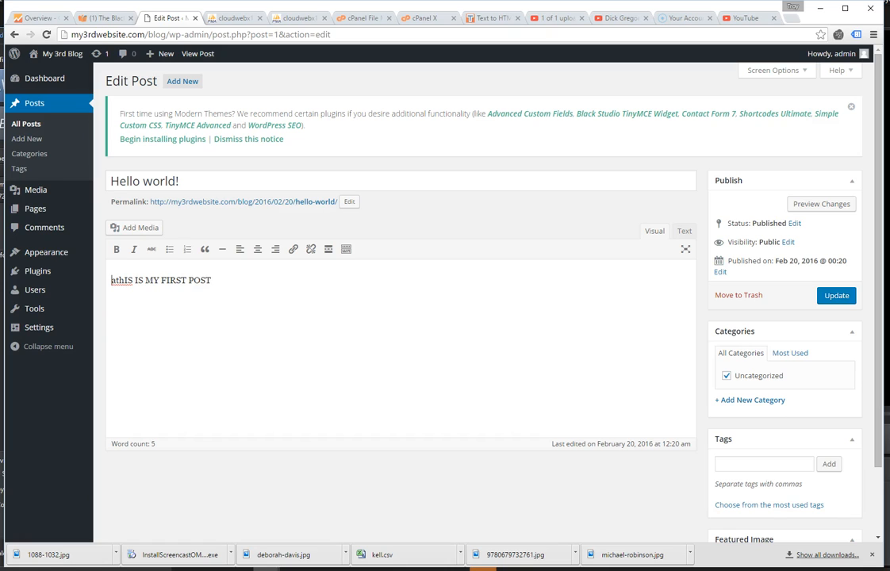
{"action": "type", "text": "T"}
{"action": "key", "text": "BackSpace"}
{"action": "type", "text": "TH"}
{"action": "key", "text": "Delete"}
{"action": "key", "text": "Delete"}
{"action": "key", "text": "Delete"}
{"action": "left_click", "coordinate": [835, 296]}
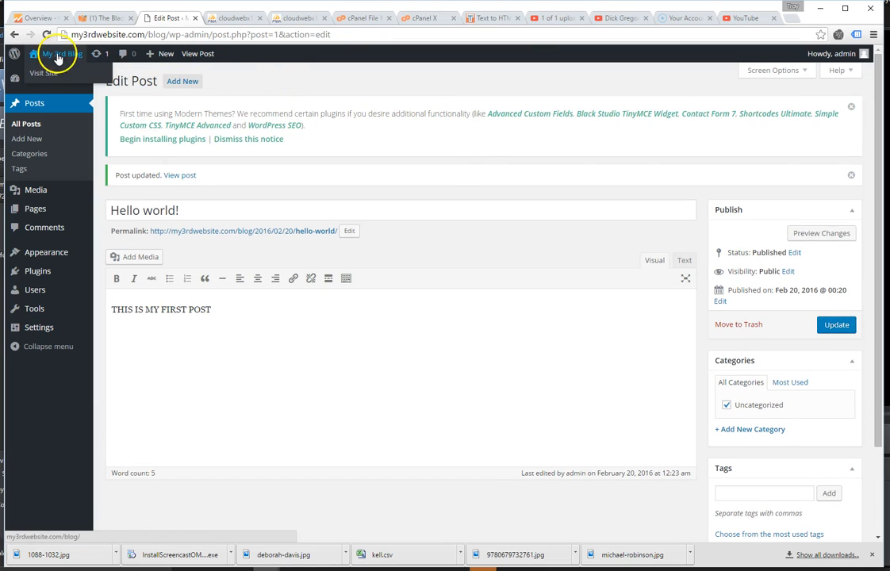
Visit the live blog and view the Hello world! post reading THIS IS MY FIRST POST.
{"action": "left_click", "coordinate": [53, 77]}
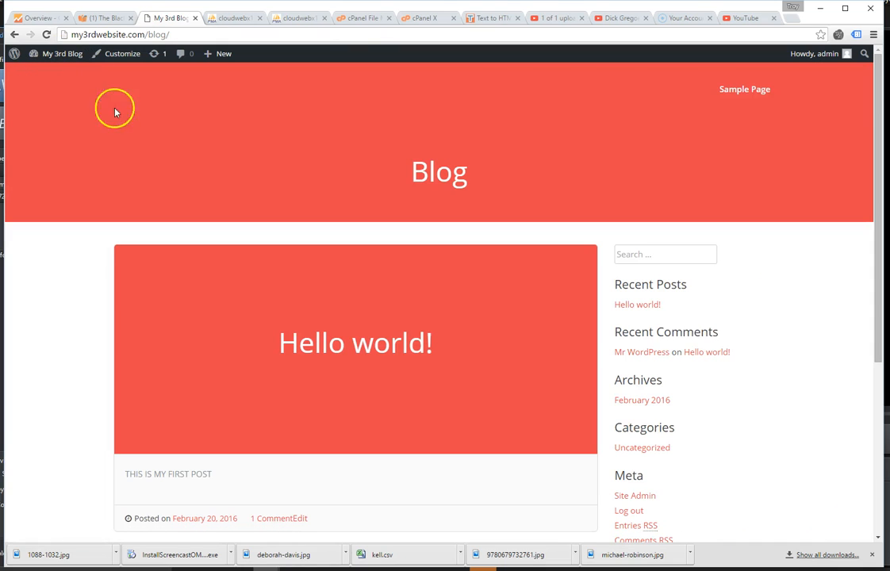
{"action": "scroll", "coordinate": [264, 197], "scroll_direction": "down", "scroll_amount": 1}
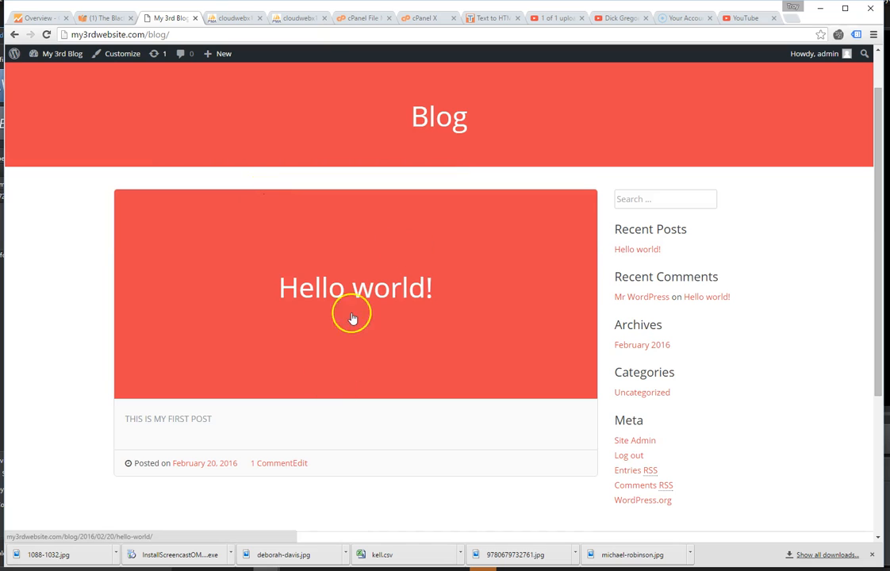
{"action": "left_click", "coordinate": [314, 291]}
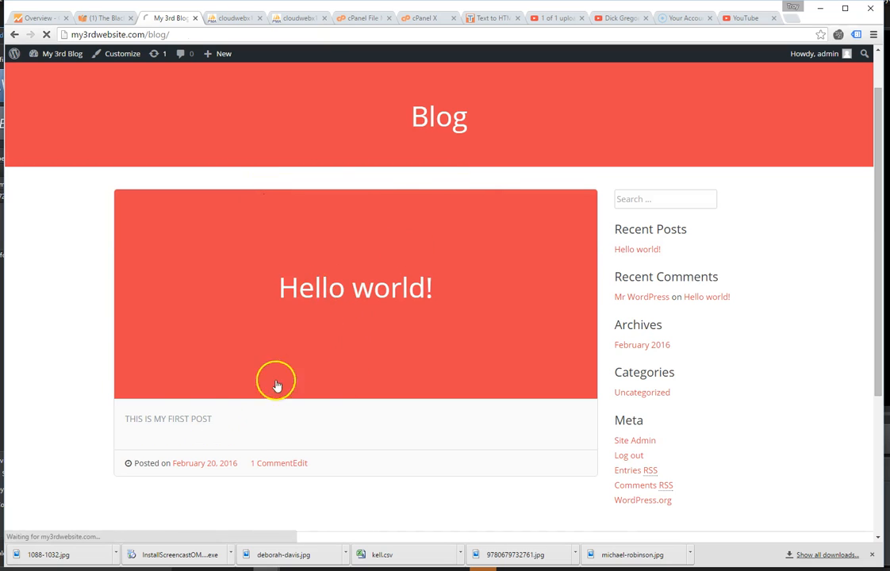
{"action": "left_click_drag", "start_coordinate": [200, 299], "coordinate": [114, 298]}
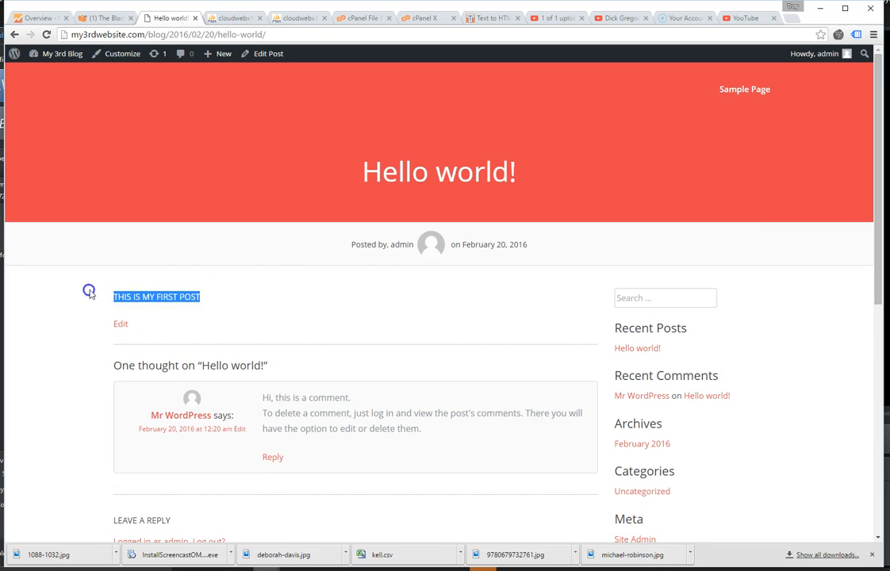